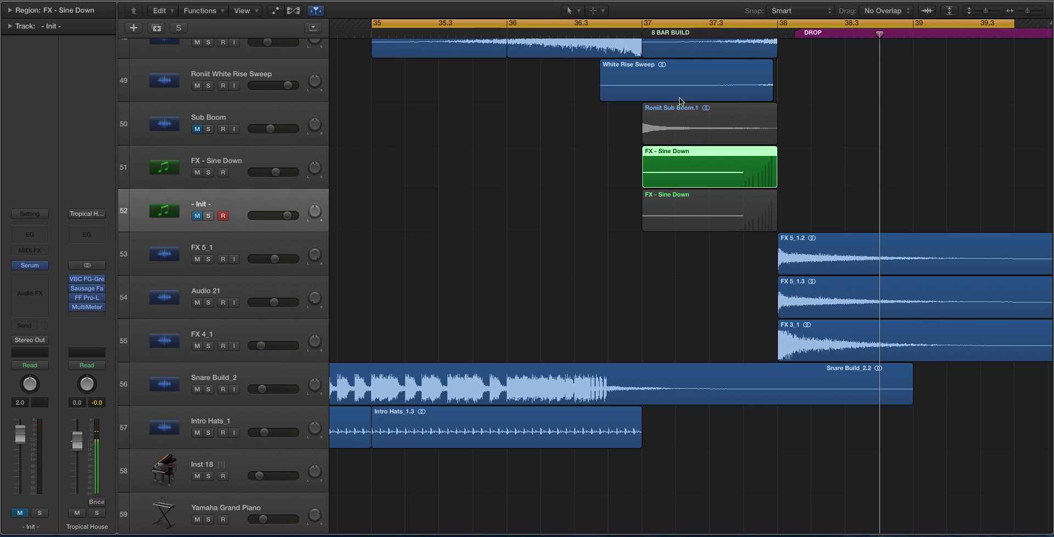
Play the FX - Sine Down region soloed from bar 37 with the cycle off.
{"action": "left_click", "coordinate": [645, 24]}
{"action": "key", "text": "ctrl+s"}
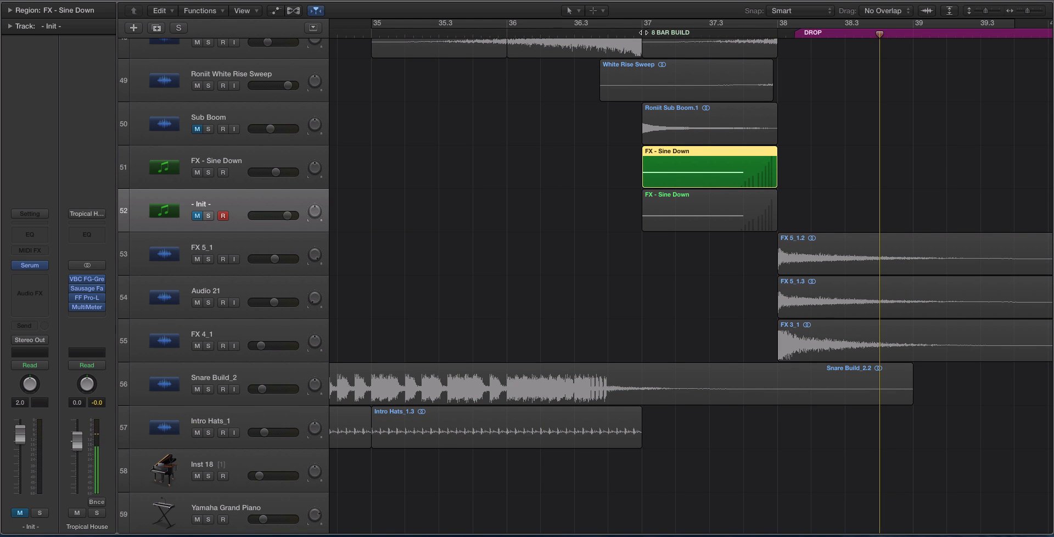
{"action": "left_click", "coordinate": [642, 33]}
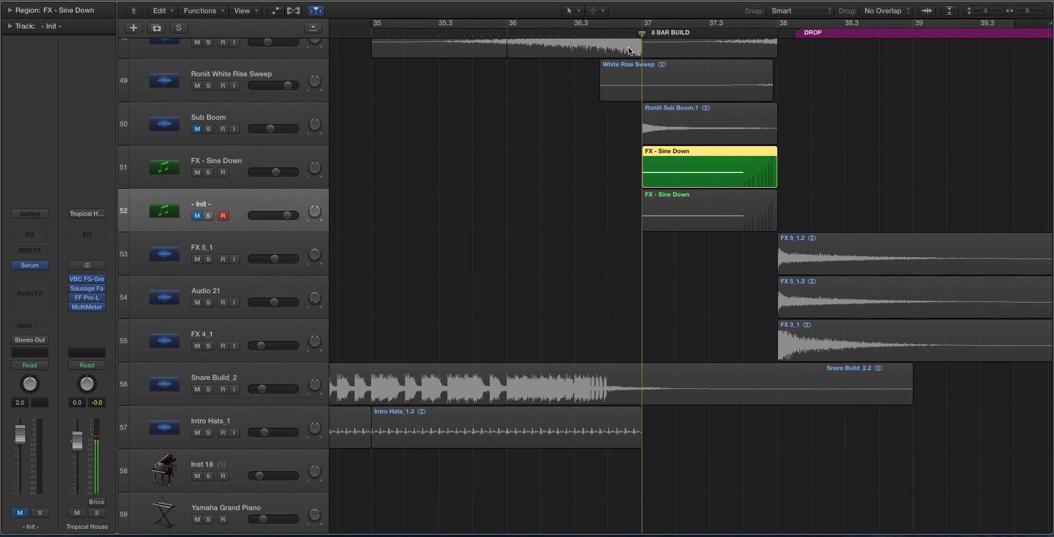
{"action": "left_click", "coordinate": [307, 150]}
{"action": "key", "text": "space"}
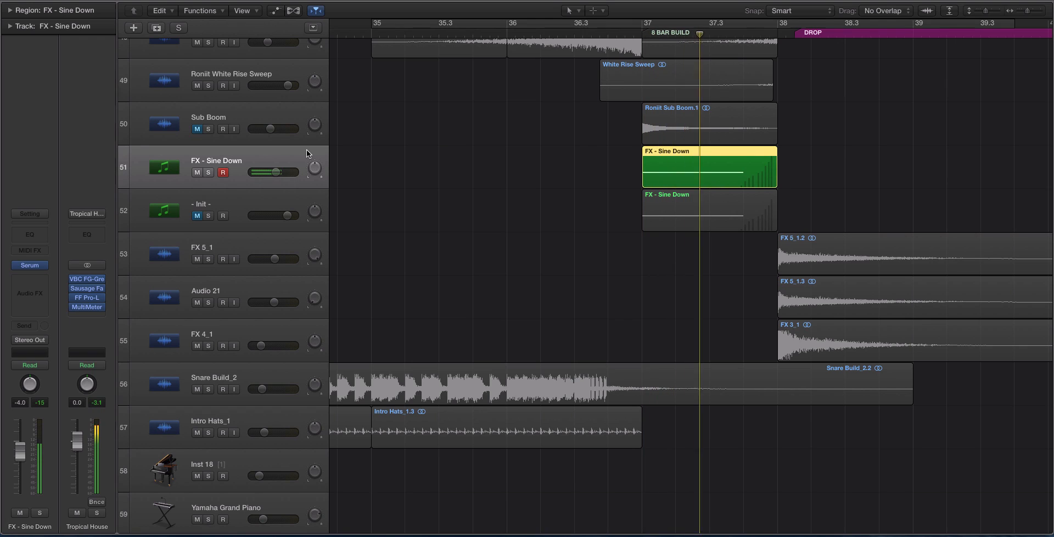
{"action": "left_click", "coordinate": [642, 34]}
{"action": "key", "text": "ctrl+s"}
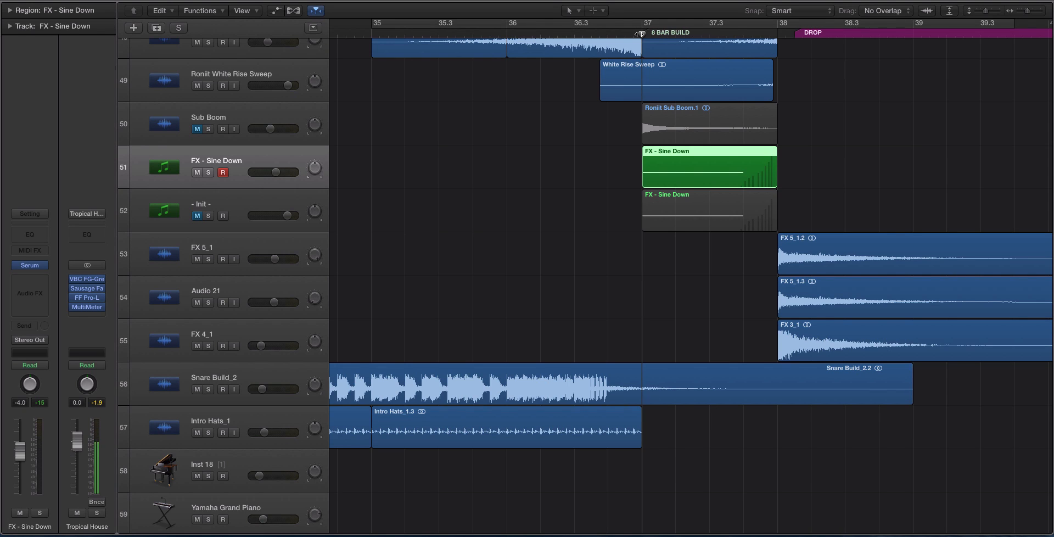
Play the full arrangement from bar 37 into the drop with the cycle range turned on.
{"action": "left_click", "coordinate": [612, 26]}
{"action": "key", "text": "super+Left"}
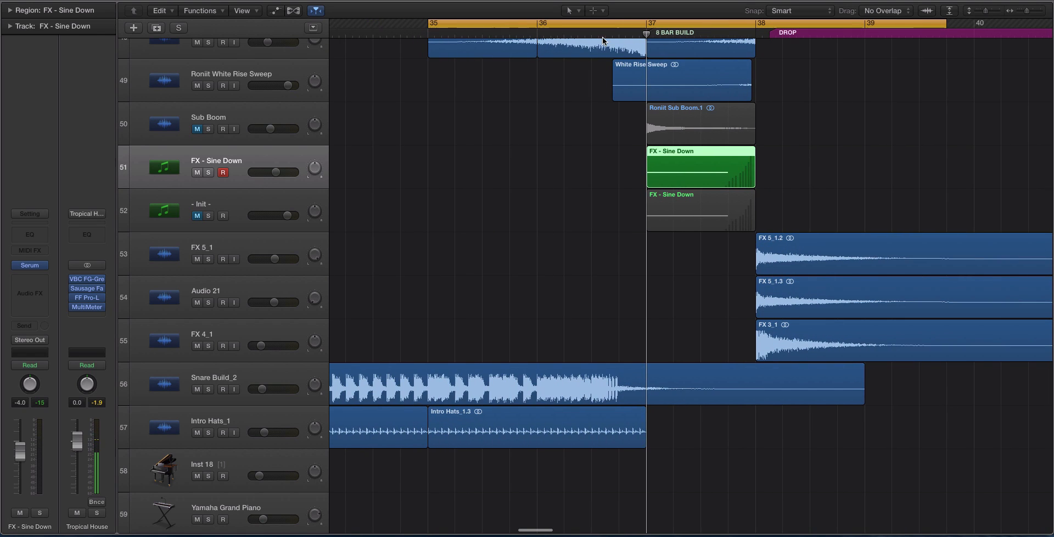
{"action": "left_click", "coordinate": [276, 172]}
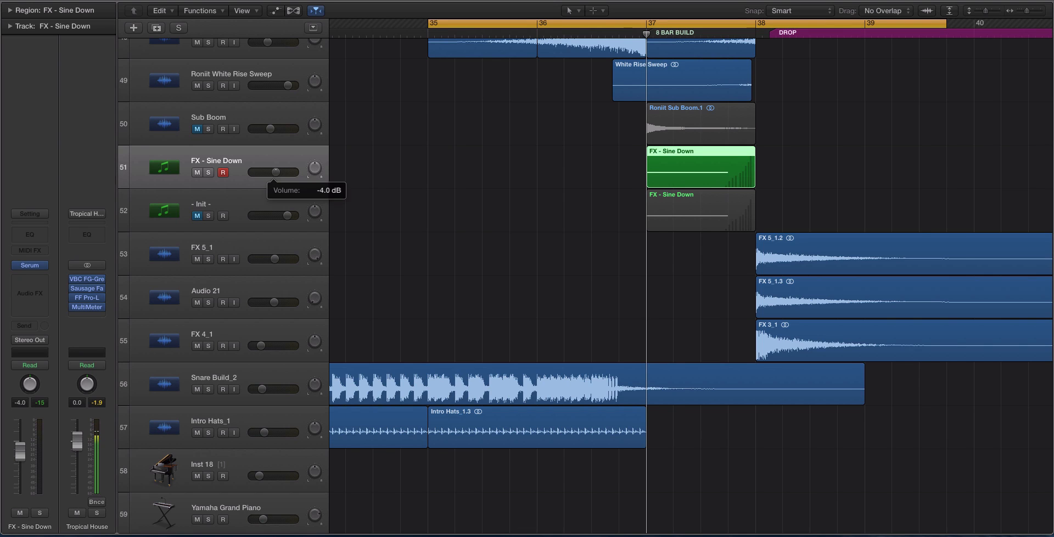
{"action": "scroll", "coordinate": [761, 70], "scroll_direction": "left", "scroll_amount": 1}
{"action": "key", "text": "space"}
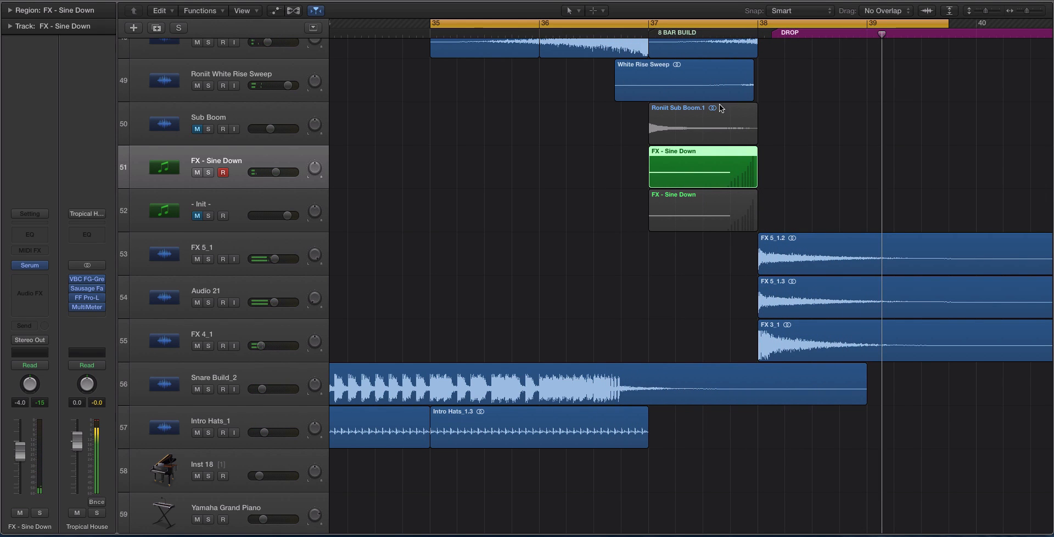
Turn off the cycle range, then lower the FX - Sine Down track's volume slightly and mute it.
{"action": "left_click", "coordinate": [606, 145]}
{"action": "left_click", "coordinate": [658, 161]}
{"action": "key", "text": "c"}
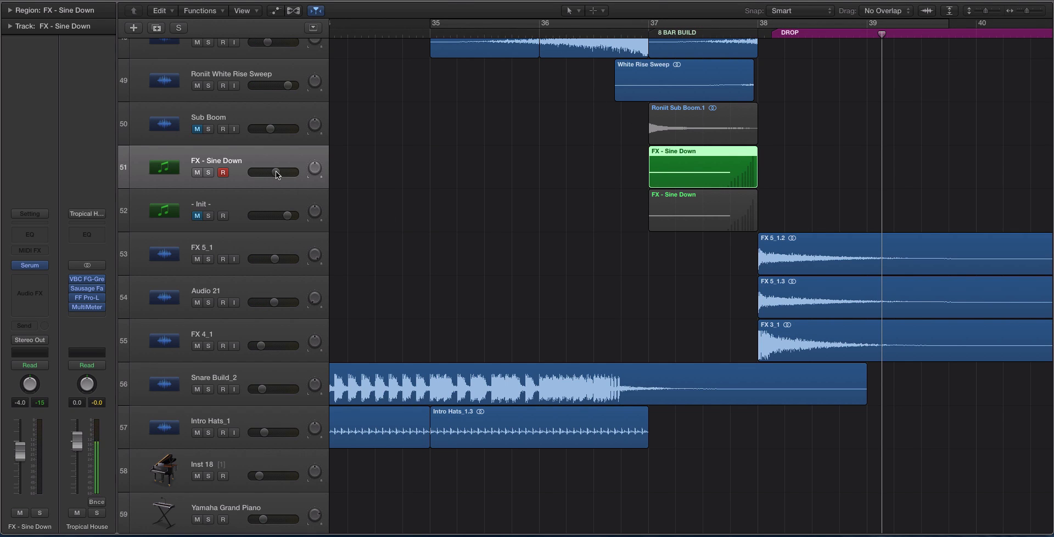
{"action": "left_click_drag", "start_coordinate": [278, 174], "coordinate": [276, 174]}
{"action": "left_click", "coordinate": [198, 173]}
Unmute the - Init - track and set the cycle range from bar 37 to bar 38.
{"action": "left_click", "coordinate": [209, 193]}
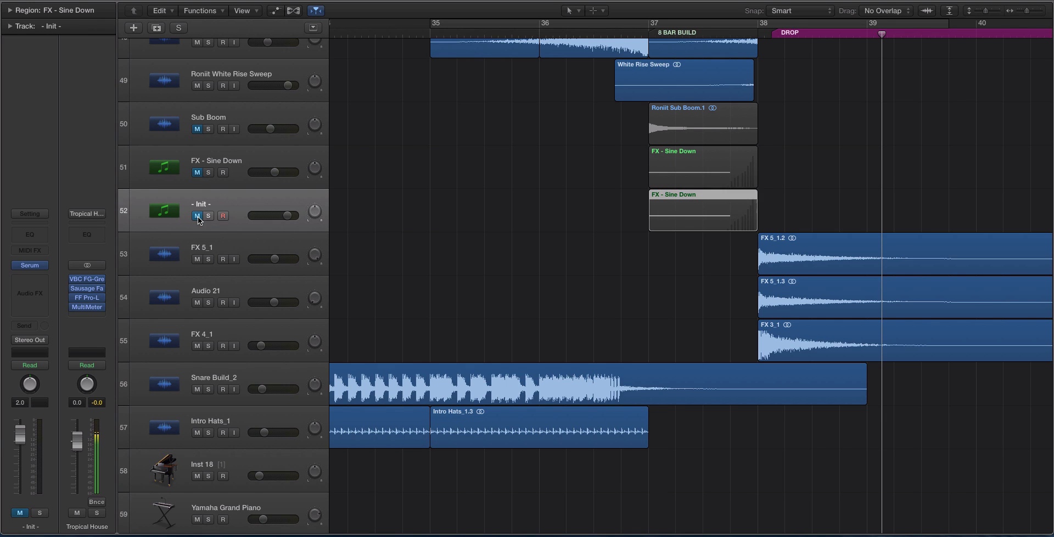
{"action": "left_click", "coordinate": [197, 216]}
{"action": "left_click_drag", "start_coordinate": [653, 23], "coordinate": [751, 23]}
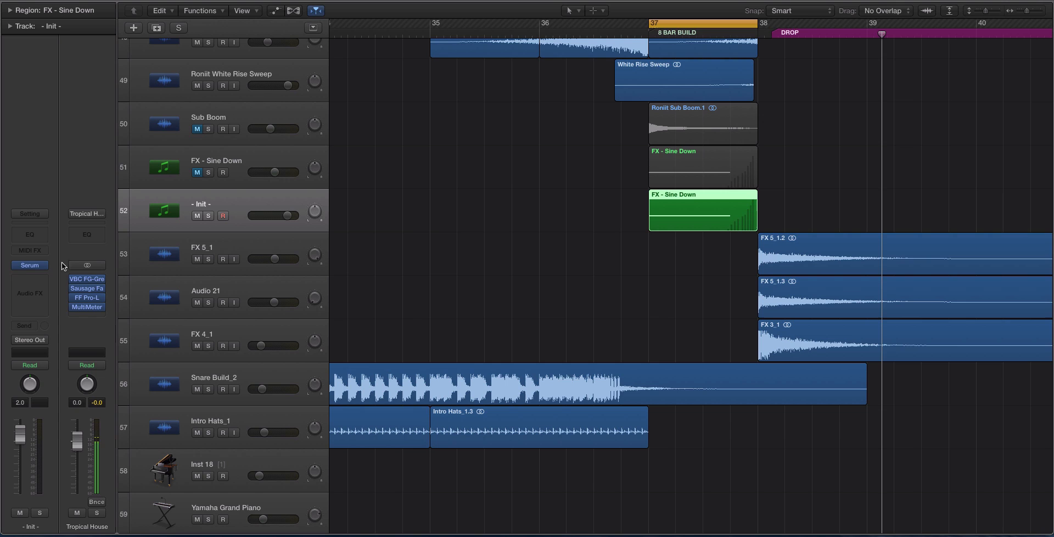
{"action": "left_click", "coordinate": [29, 266]}
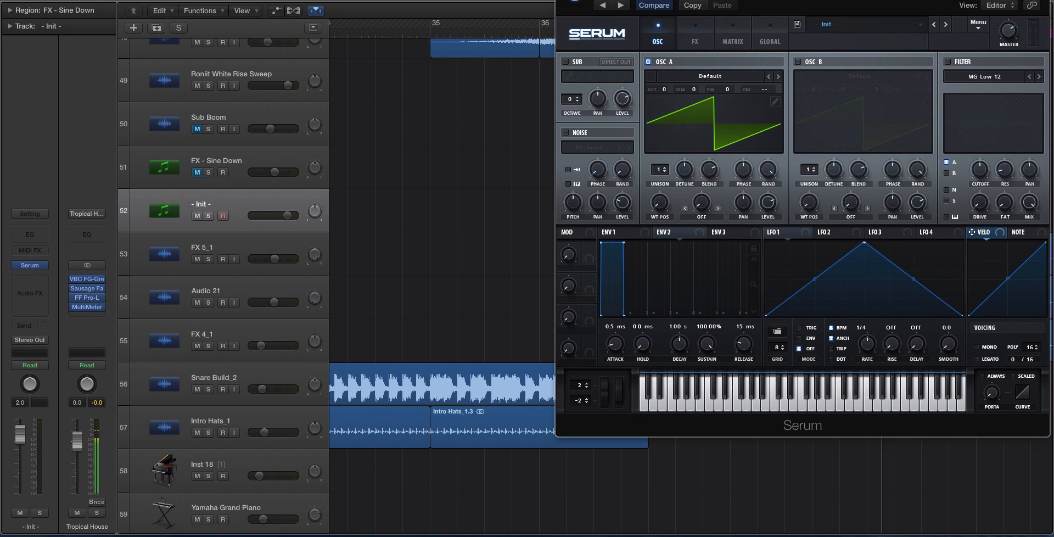
{"action": "left_click_drag", "start_coordinate": [649, 0], "coordinate": [192, 1]}
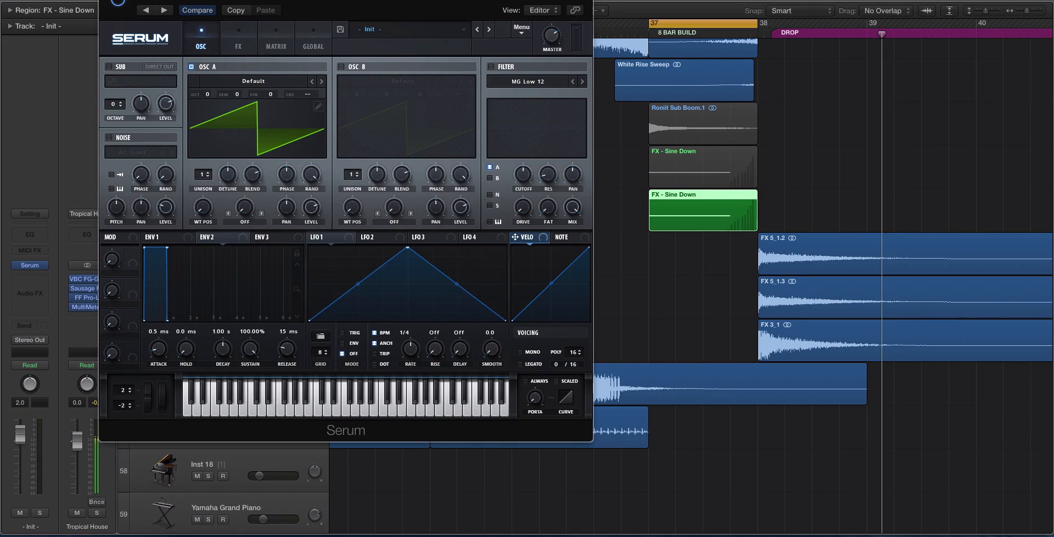
{"action": "left_click_drag", "start_coordinate": [118, 1], "coordinate": [230, 3]}
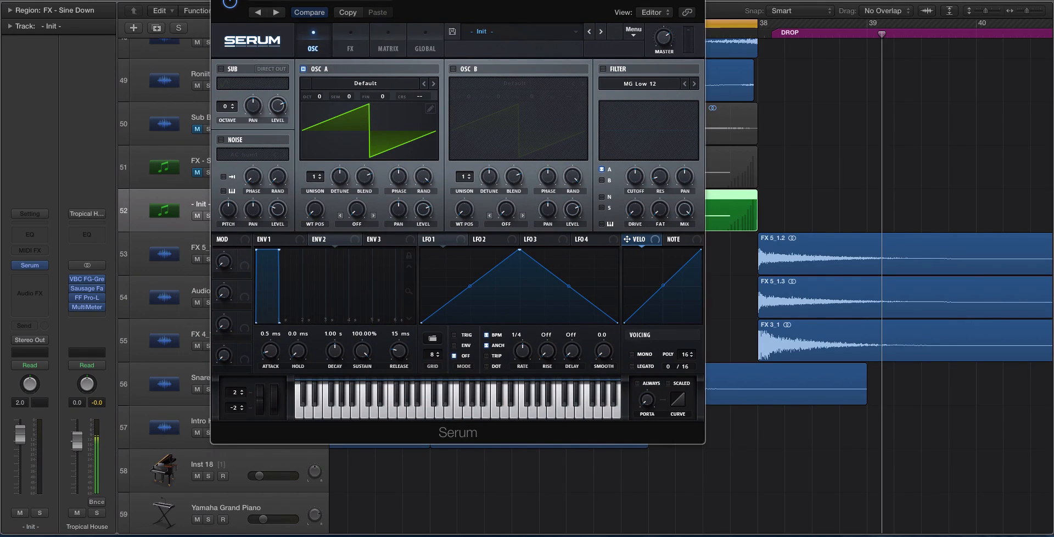
{"action": "key", "text": "super+w"}
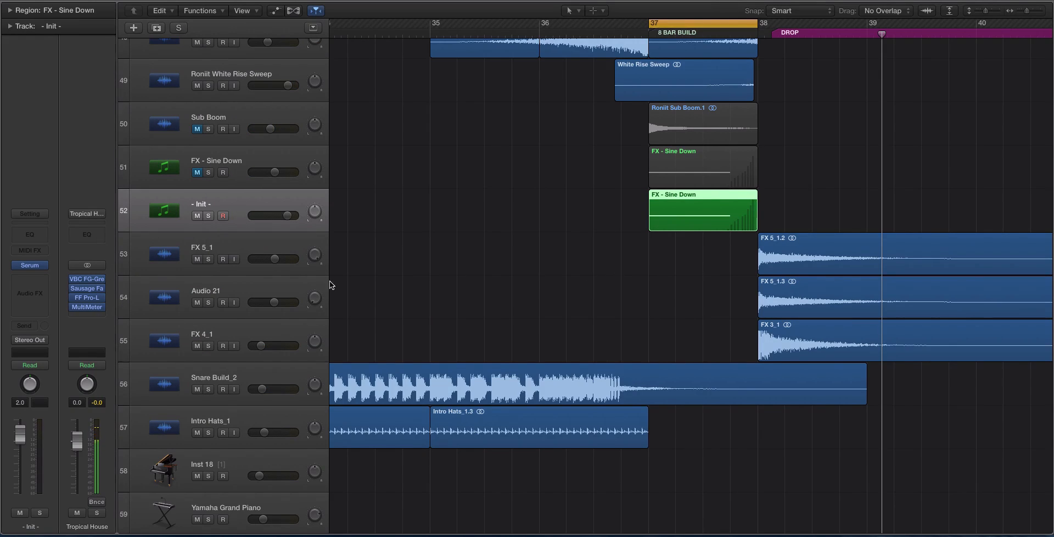
Play the - Init - track's FX - Sine Down region soloed within the bar 37 cycle.
{"action": "key", "text": "space"}
{"action": "key", "text": "ctrl+s"}
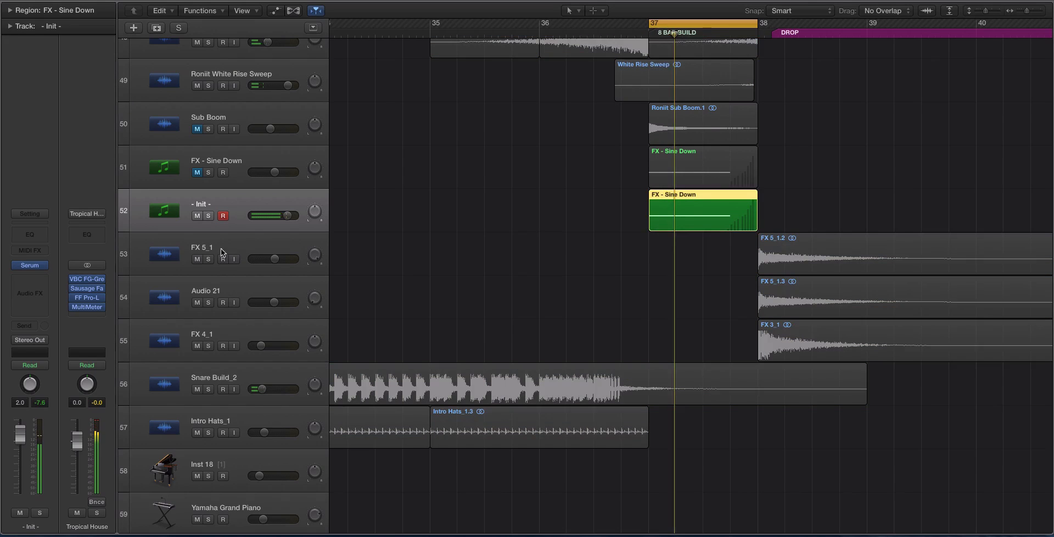
{"action": "left_click", "coordinate": [205, 214]}
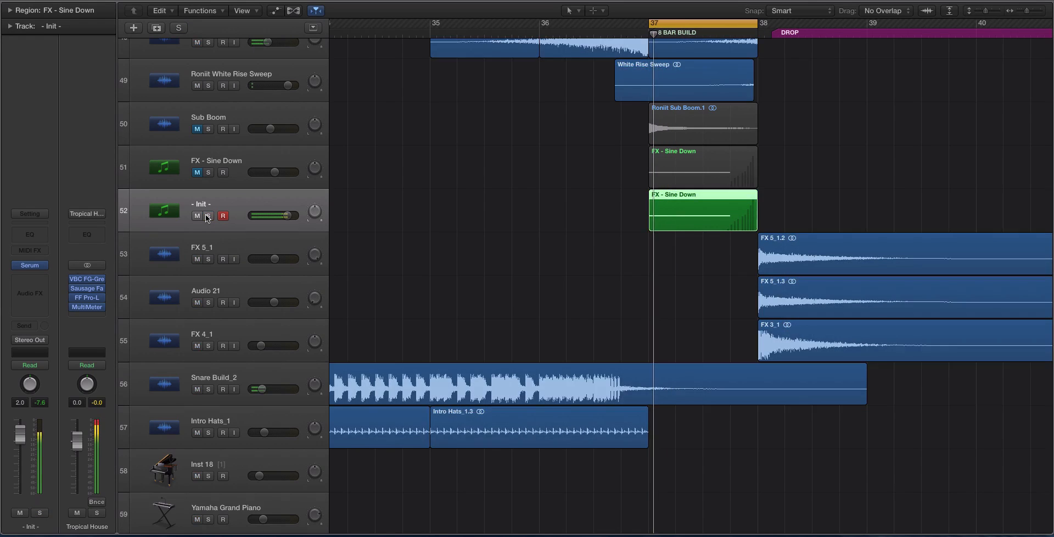
{"action": "left_click", "coordinate": [206, 214]}
Open the - Init - track's Serum plug-in and load the Analog wavetable Basic Shapes at its first position in oscillator A.
{"action": "left_click", "coordinate": [28, 266]}
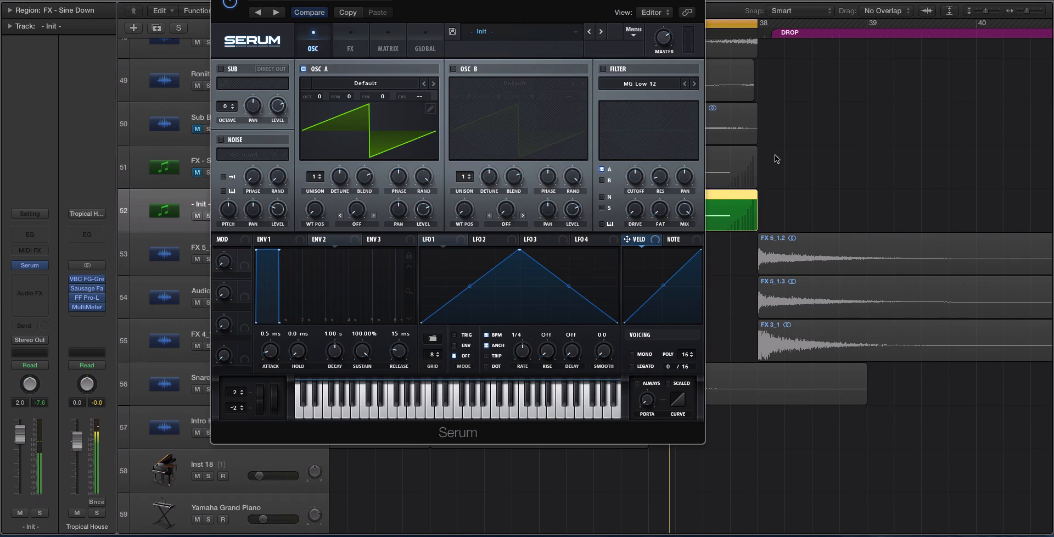
{"action": "left_click_drag", "start_coordinate": [401, 1], "coordinate": [547, 13]}
{"action": "left_click", "coordinate": [501, 93]}
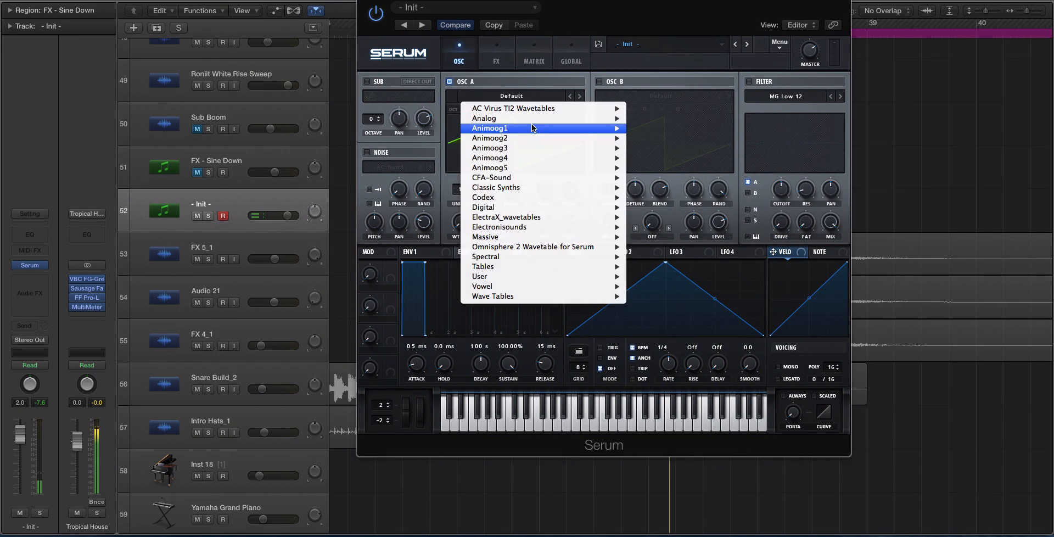
{"action": "mouse_move", "coordinate": [609, 121]}
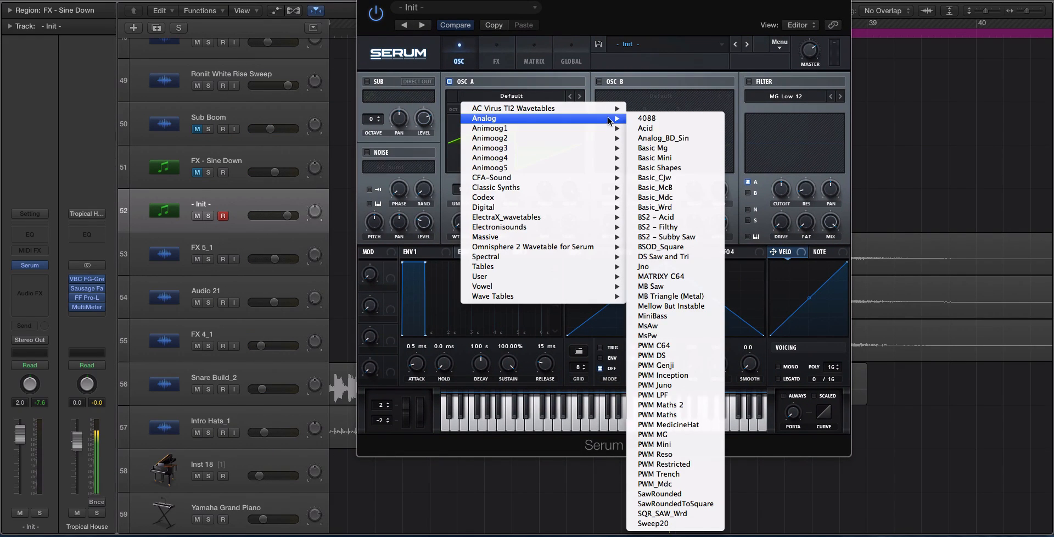
{"action": "left_click", "coordinate": [671, 138]}
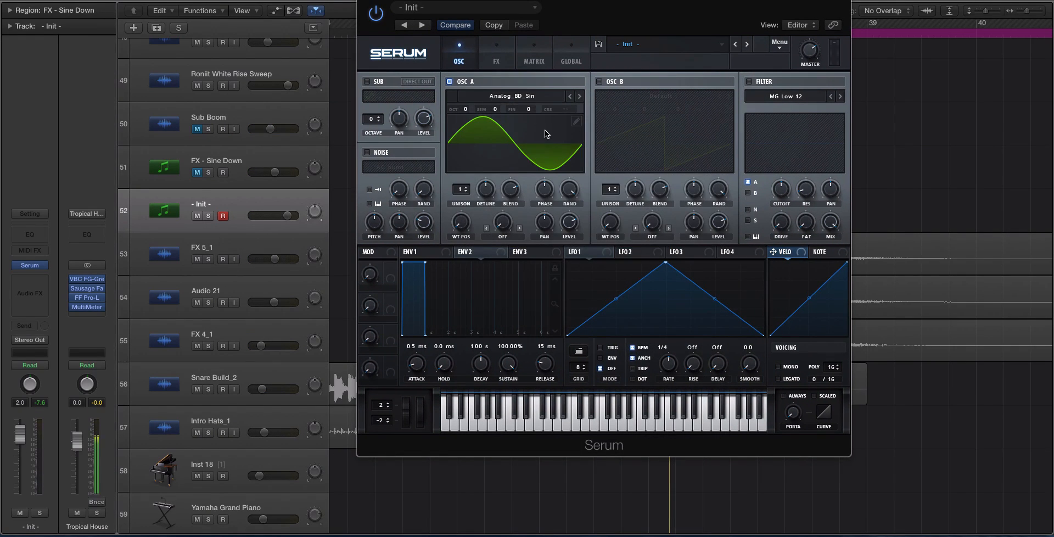
{"action": "left_click", "coordinate": [530, 96]}
{"action": "mouse_move", "coordinate": [539, 118]}
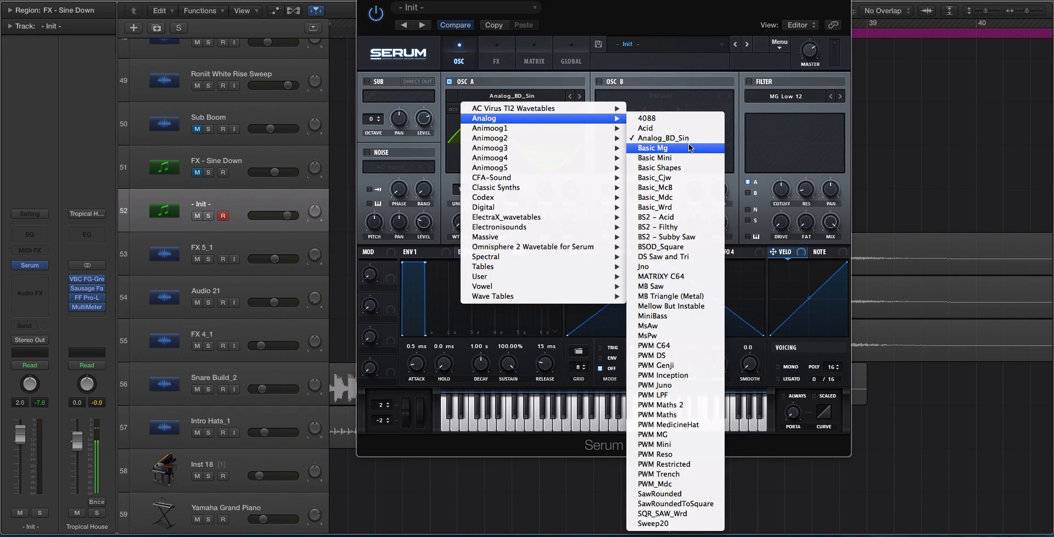
{"action": "left_click", "coordinate": [688, 167]}
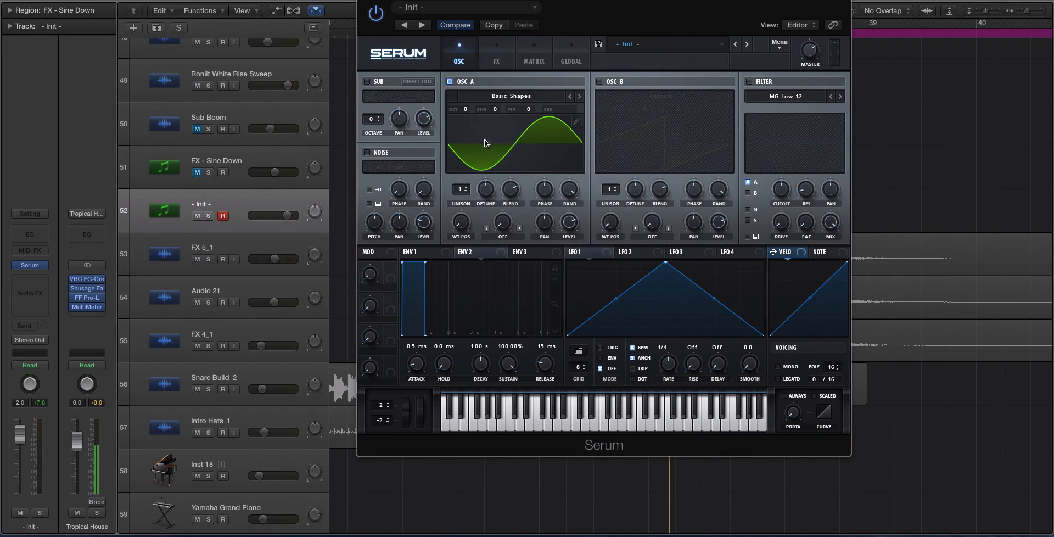
{"action": "left_click_drag", "start_coordinate": [459, 214], "coordinate": [465, 246]}
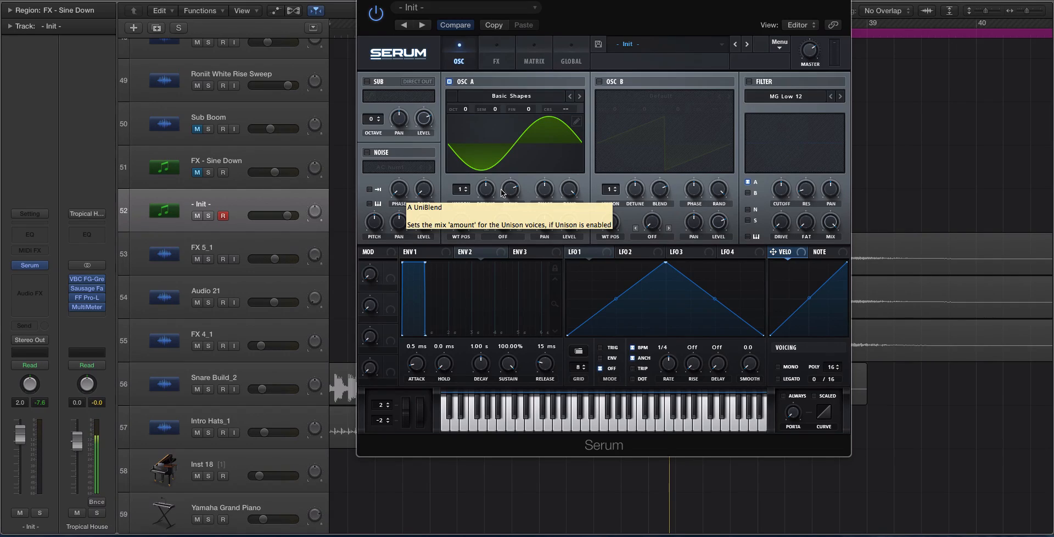
Set the - Init - track volume to -0.2 dB and oscillator A to octave -3 with a level of 54%.
{"action": "left_click_drag", "start_coordinate": [288, 215], "coordinate": [283, 215]}
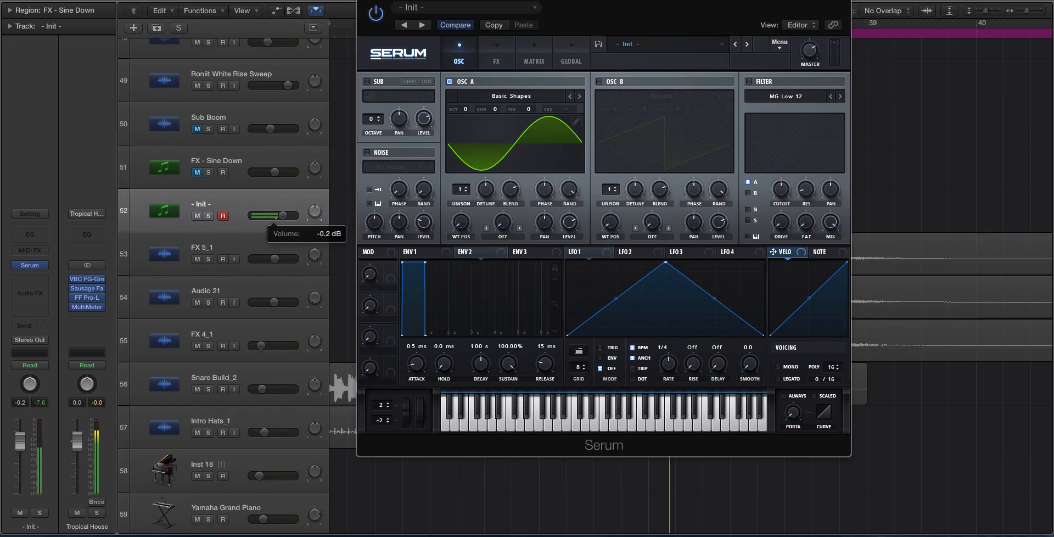
{"action": "left_click_drag", "start_coordinate": [465, 111], "coordinate": [468, 163]}
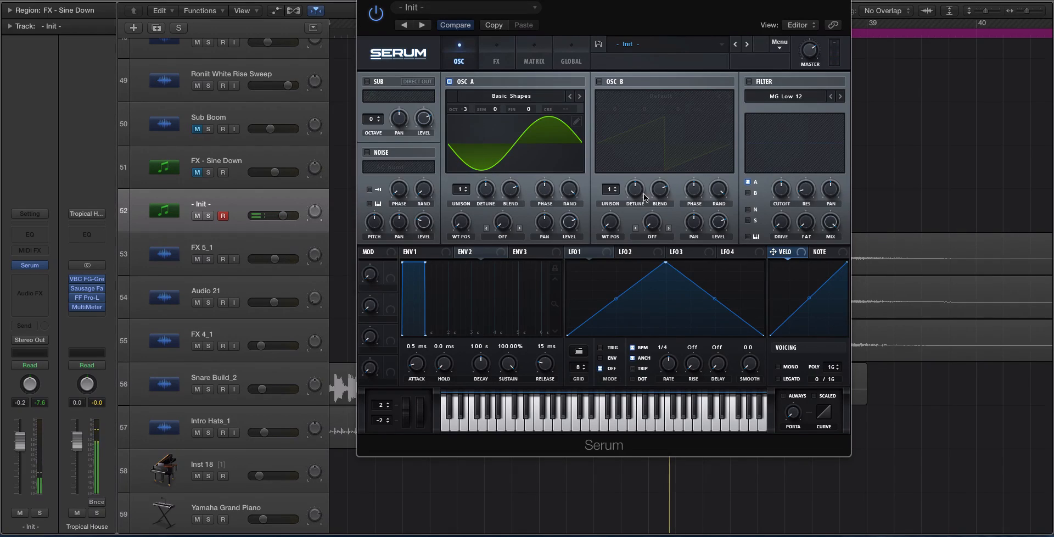
{"action": "left_click_drag", "start_coordinate": [572, 222], "coordinate": [581, 246]}
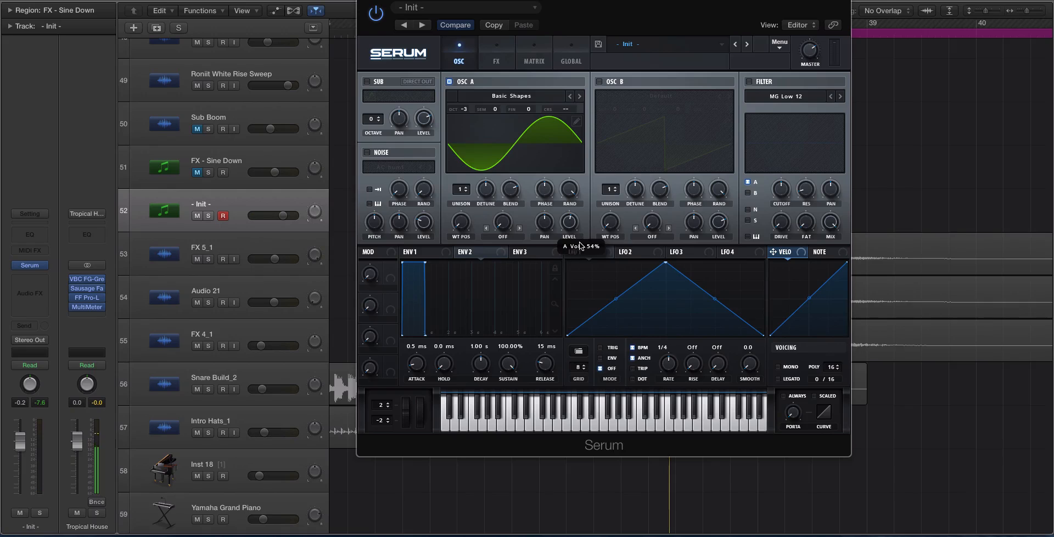
Enable the noise oscillator and load the XF_KikAtk_02 sample from Attacks_Kick.
{"action": "left_click", "coordinate": [367, 152]}
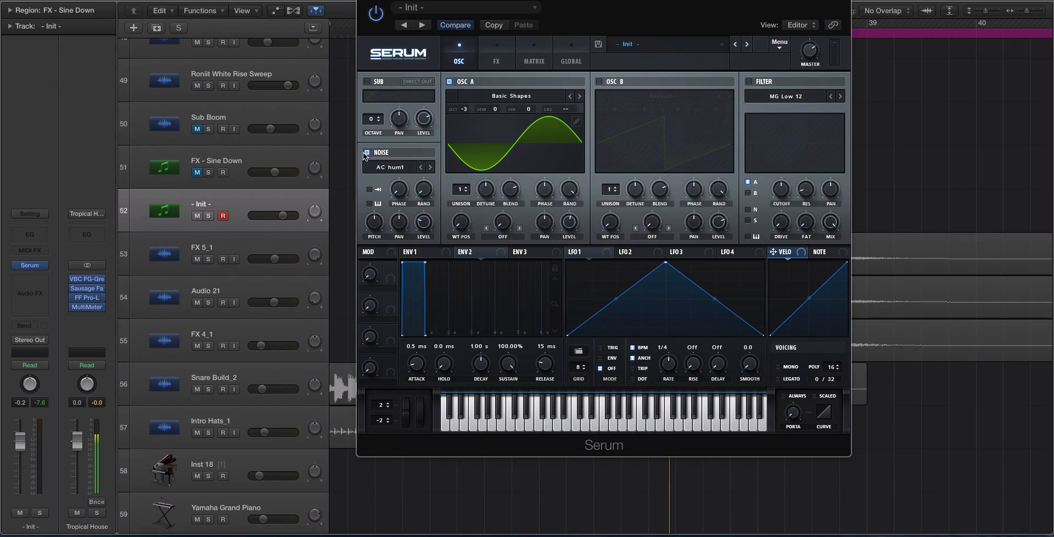
{"action": "left_click", "coordinate": [398, 167]}
{"action": "mouse_move", "coordinate": [400, 189]}
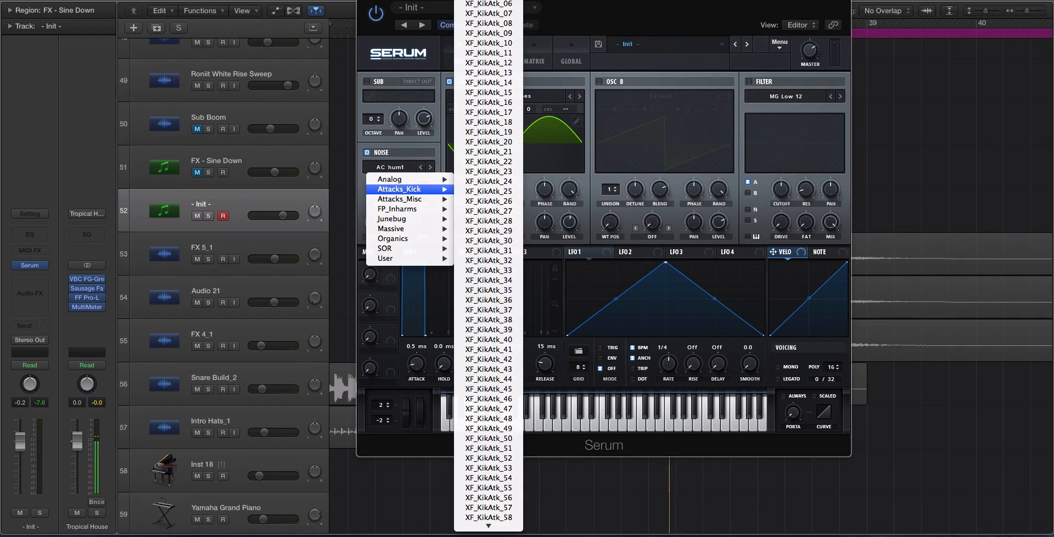
{"action": "left_click", "coordinate": [489, 1]}
With oscillator A temporarily off, make the noise one-shot at 50% pitch; re-enable oscillator A and lower the noise level slightly.
{"action": "left_click", "coordinate": [450, 82]}
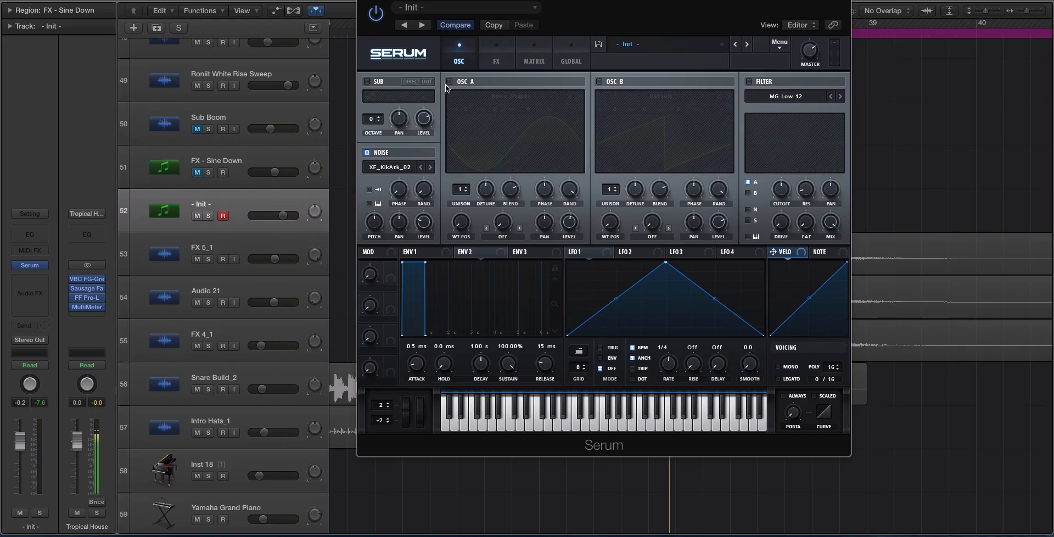
{"action": "left_click", "coordinate": [370, 189]}
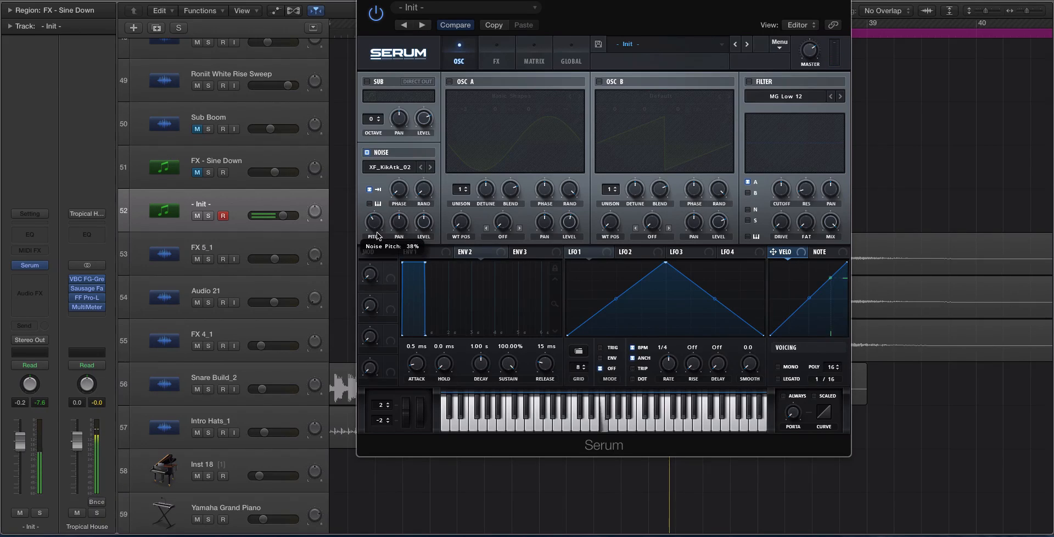
{"action": "left_click_drag", "start_coordinate": [377, 236], "coordinate": [382, 221]}
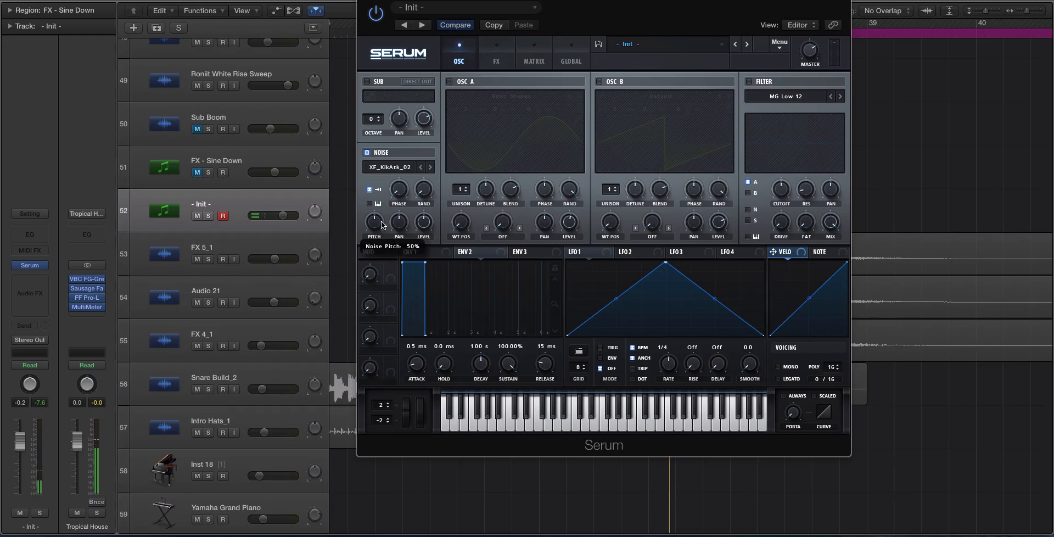
{"action": "left_click", "coordinate": [449, 82]}
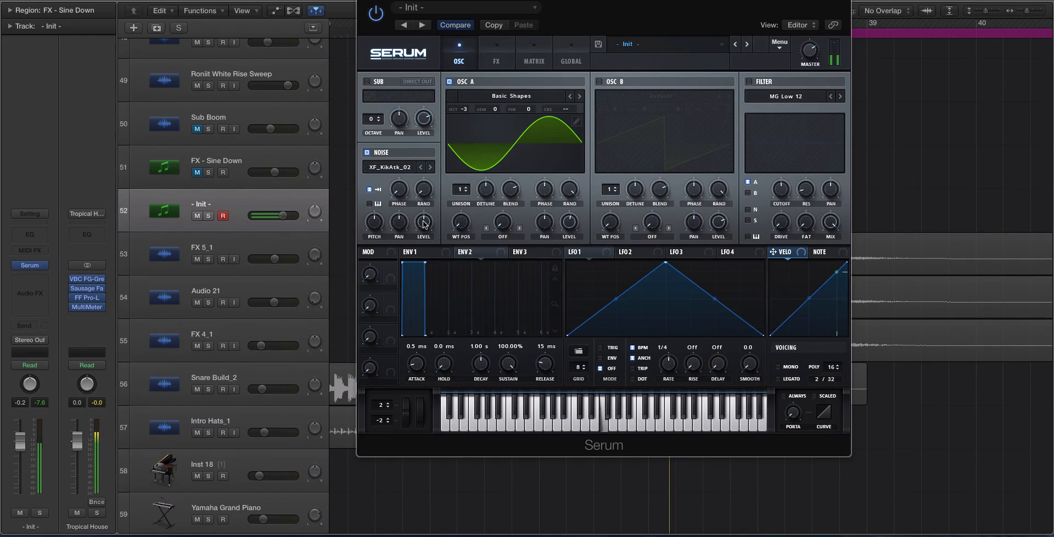
{"action": "left_click_drag", "start_coordinate": [424, 222], "coordinate": [423, 229]}
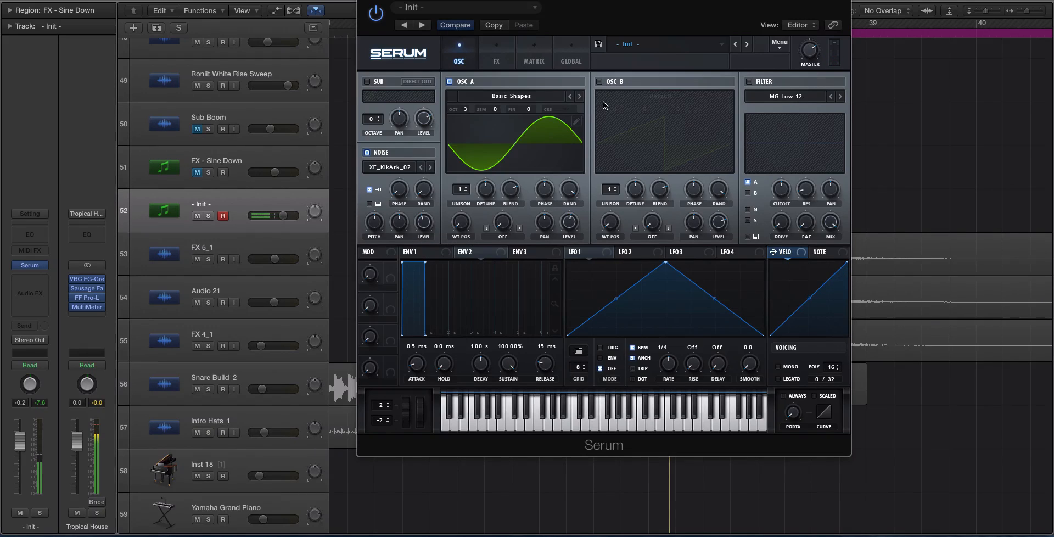
Enable the MG Low 12 filter, lower its cutoff and route the noise oscillator through it along with oscillator A.
{"action": "left_click", "coordinate": [750, 82]}
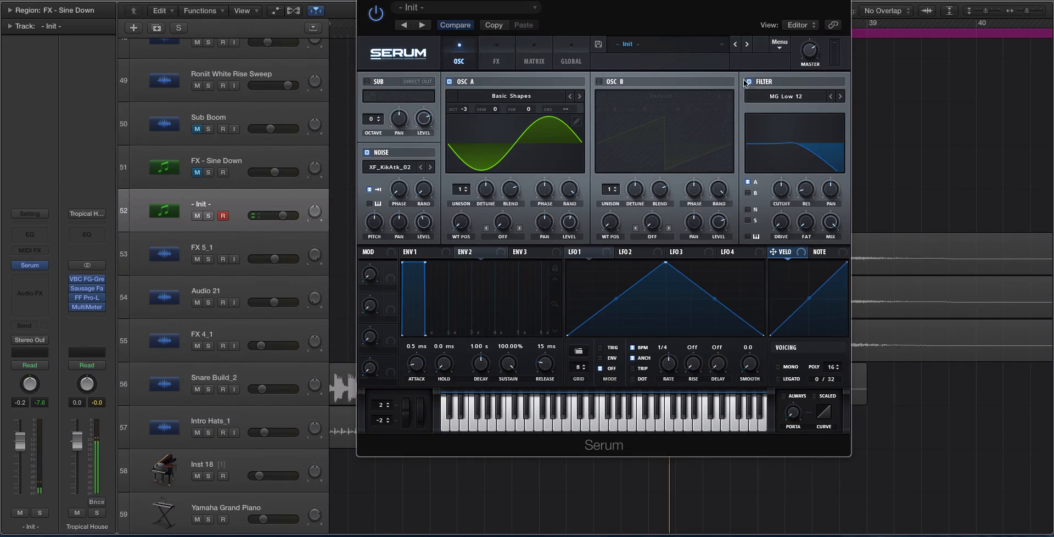
{"action": "left_click", "coordinate": [802, 97]}
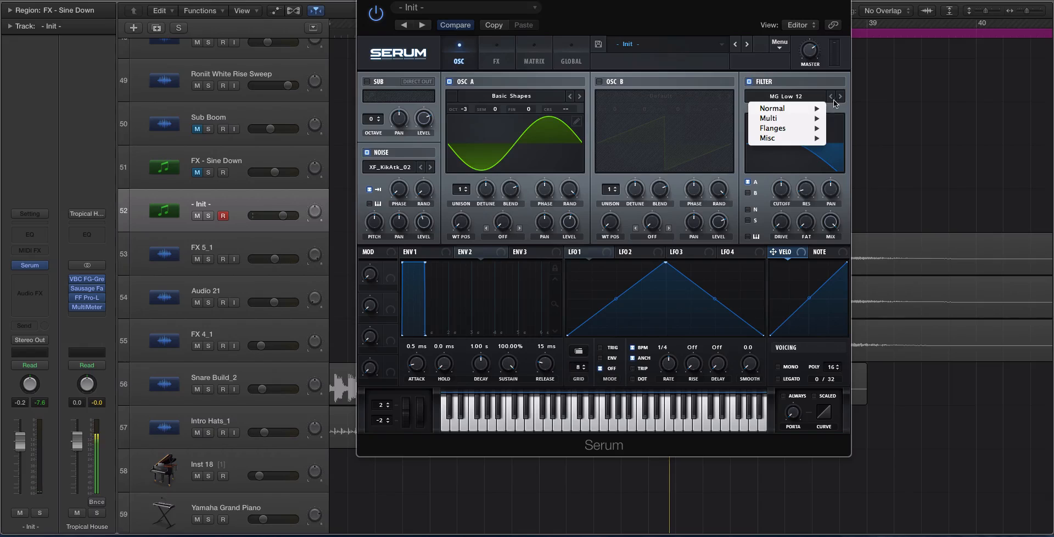
{"action": "left_click", "coordinate": [795, 67]}
{"action": "mouse_move", "coordinate": [784, 191]}
{"action": "left_mouse_down"}
{"action": "mouse_move", "coordinate": [785, 210]}
{"action": "mouse_move", "coordinate": [783, 194]}
{"action": "left_mouse_up"}
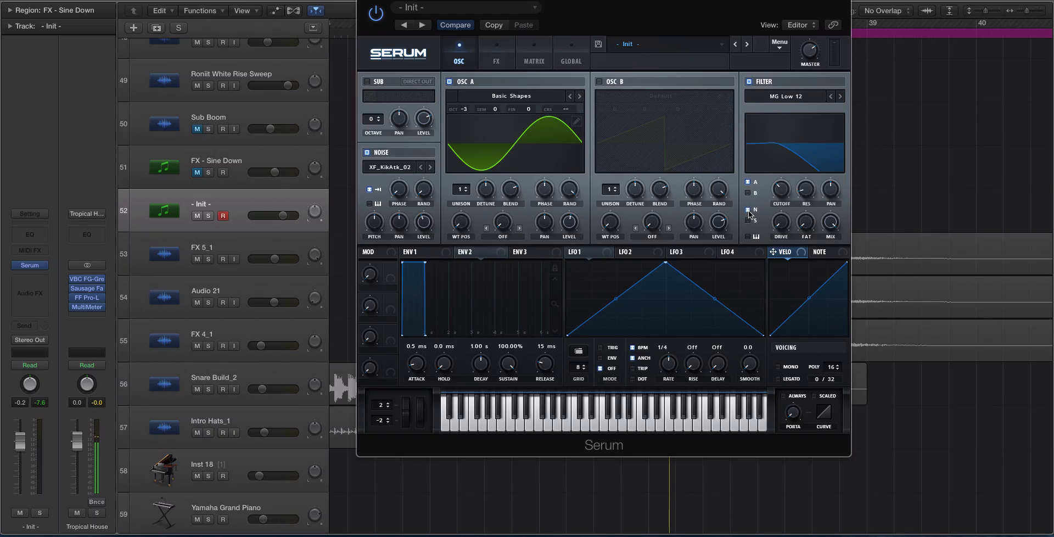
{"action": "left_click_drag", "start_coordinate": [779, 196], "coordinate": [781, 199]}
Set Env 1's attack to 8.1 ms and its release to 189 ms.
{"action": "left_click", "coordinate": [412, 252]}
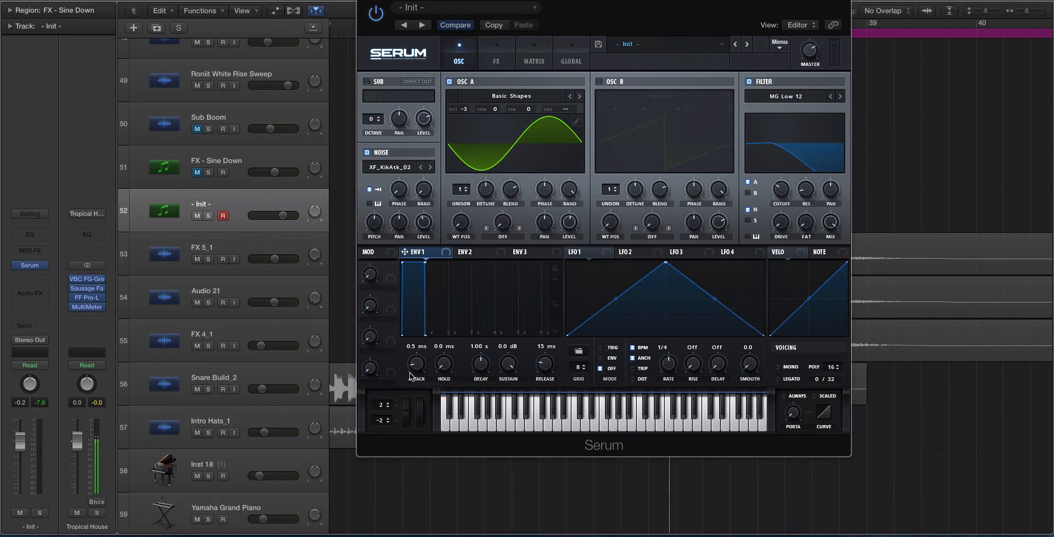
{"action": "mouse_move", "coordinate": [413, 367]}
{"action": "left_mouse_down"}
{"action": "mouse_move", "coordinate": [416, 331]}
{"action": "mouse_move", "coordinate": [416, 371]}
{"action": "left_mouse_up"}
{"action": "left_click_drag", "start_coordinate": [549, 371], "coordinate": [548, 352]}
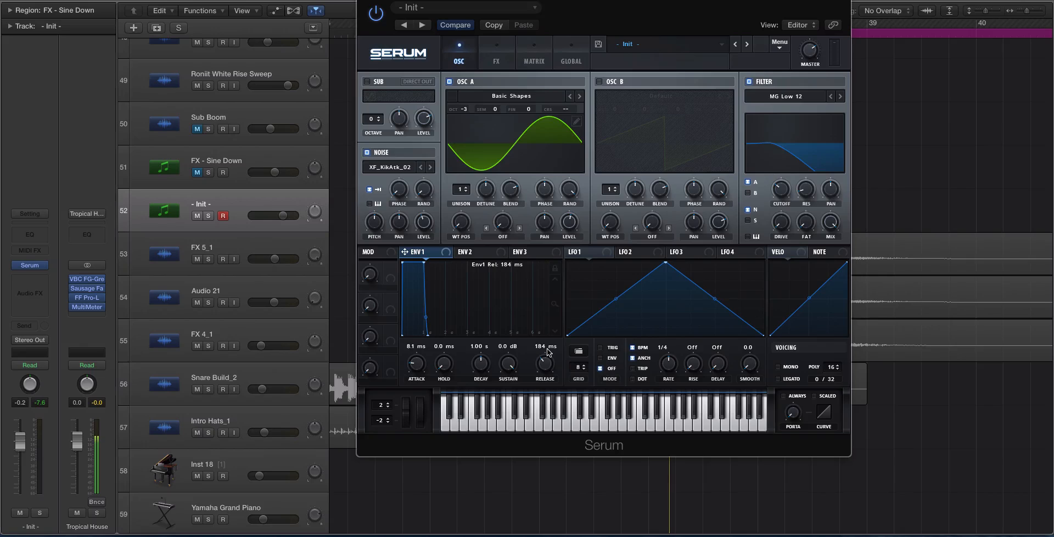
{"action": "left_click_drag", "start_coordinate": [543, 360], "coordinate": [543, 358]}
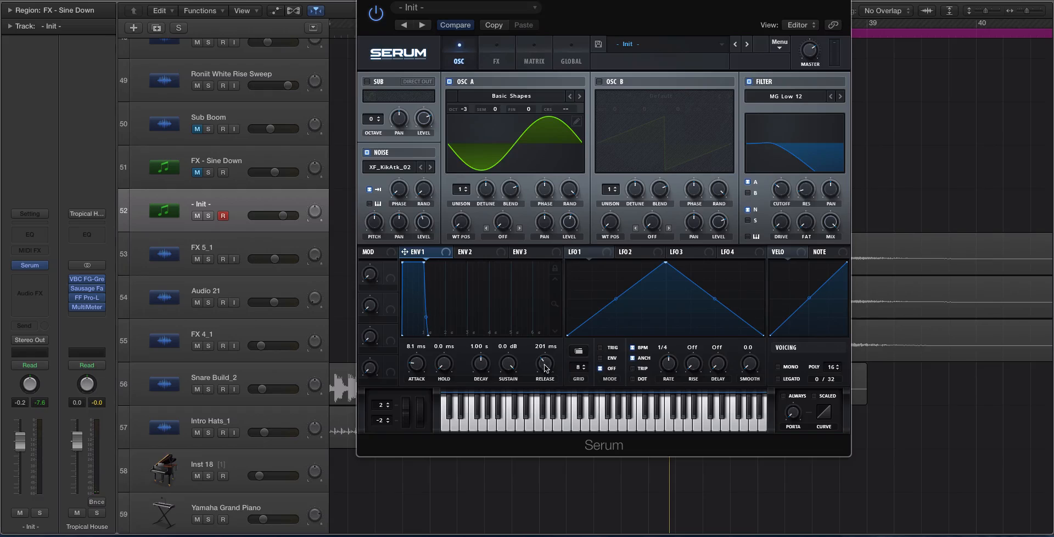
{"action": "left_click_drag", "start_coordinate": [544, 364], "coordinate": [543, 367]}
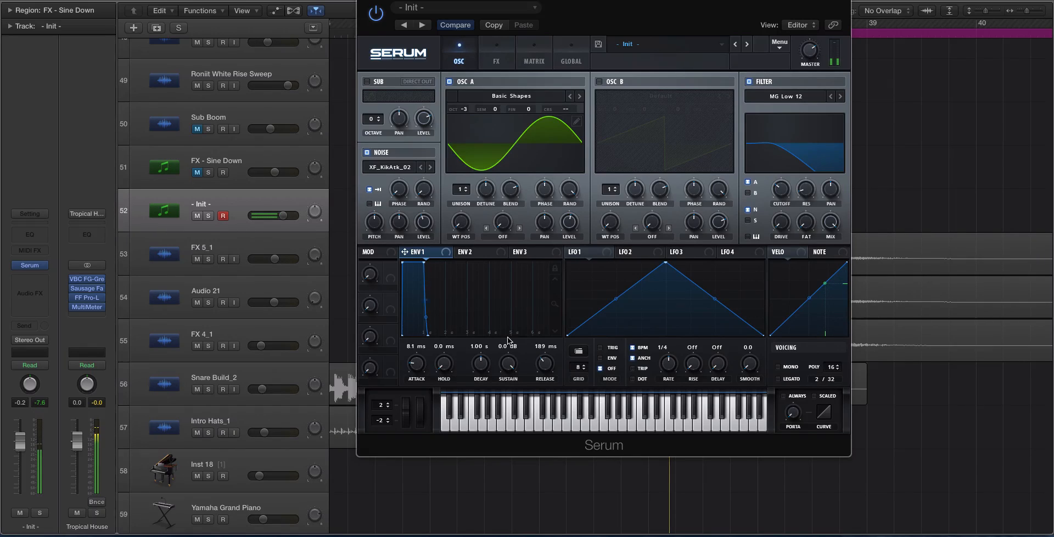
Set Env 2's decay to 116 ms, sustain to 0% and release to 47 ms.
{"action": "left_click", "coordinate": [479, 252]}
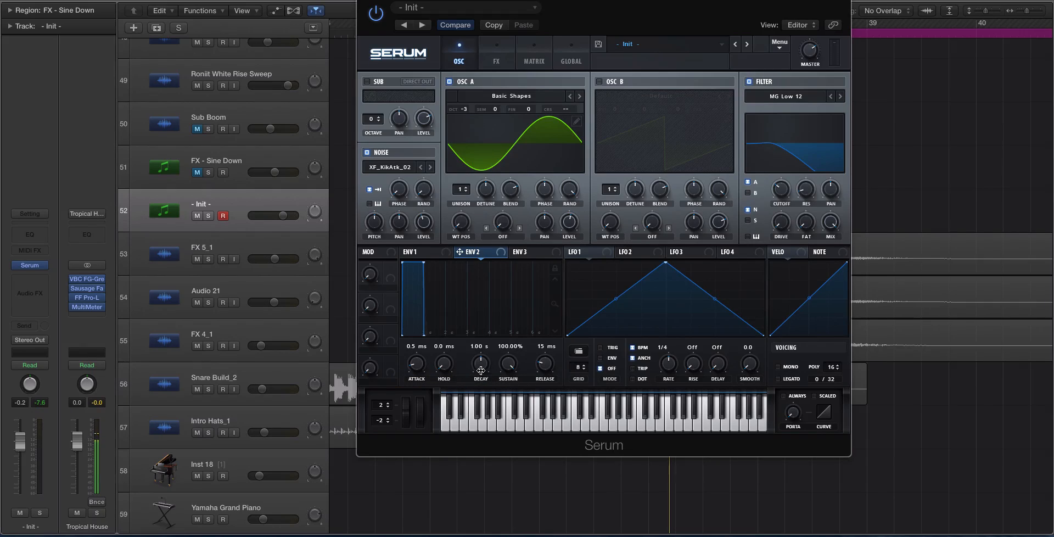
{"action": "left_click_drag", "start_coordinate": [481, 370], "coordinate": [482, 394]}
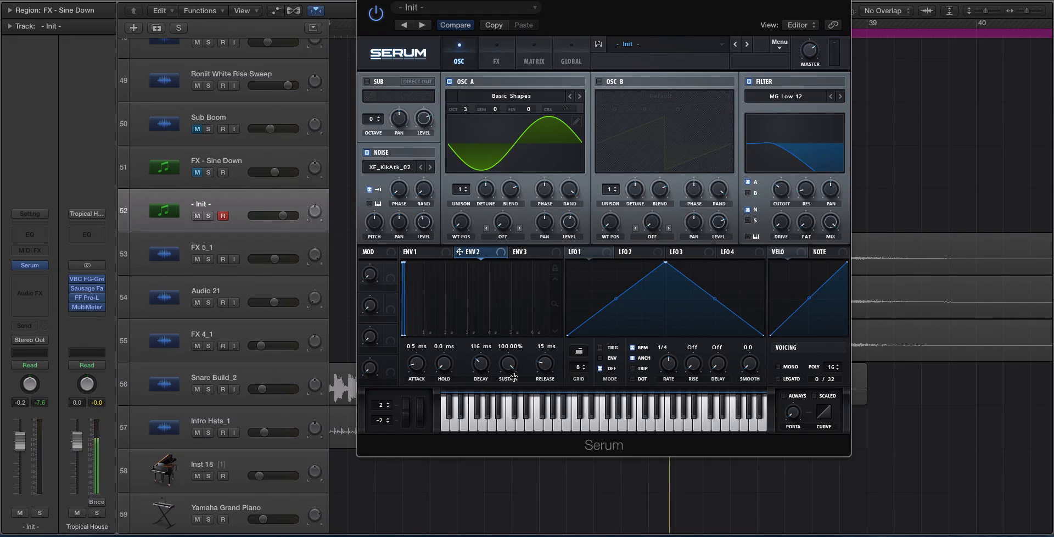
{"action": "left_click_drag", "start_coordinate": [545, 366], "coordinate": [509, 401]}
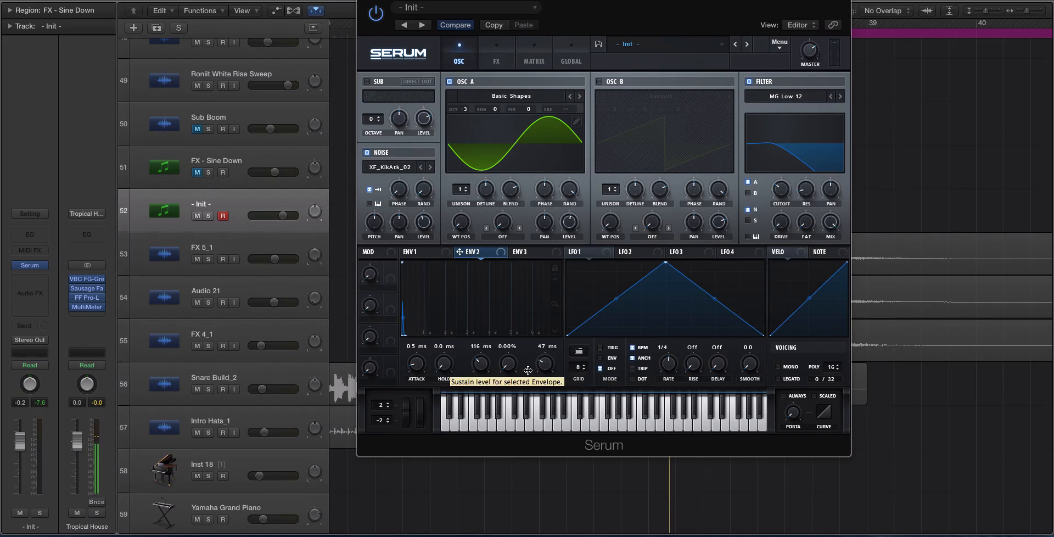
{"action": "left_click", "coordinate": [554, 304]}
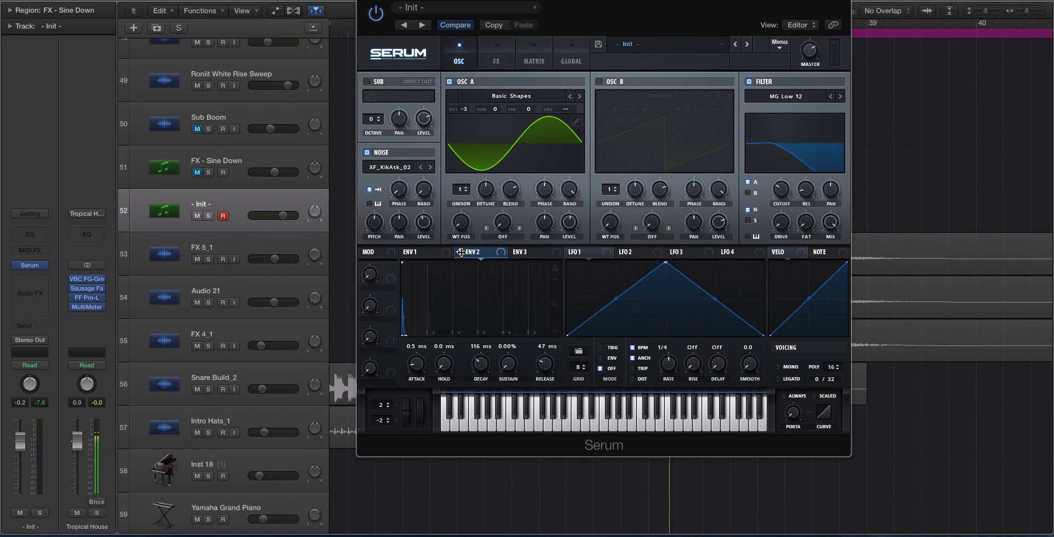
Assign Env 2 to the filter cutoff, then bypass and re-enable the modulator to compare the sound.
{"action": "left_click_drag", "start_coordinate": [460, 252], "coordinate": [777, 183]}
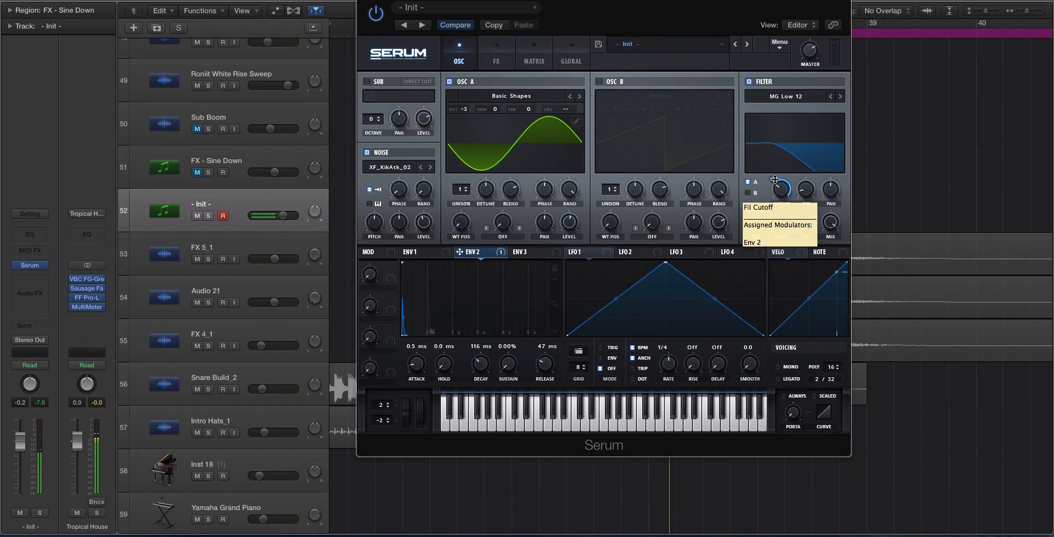
{"action": "right_click", "coordinate": [780, 187]}
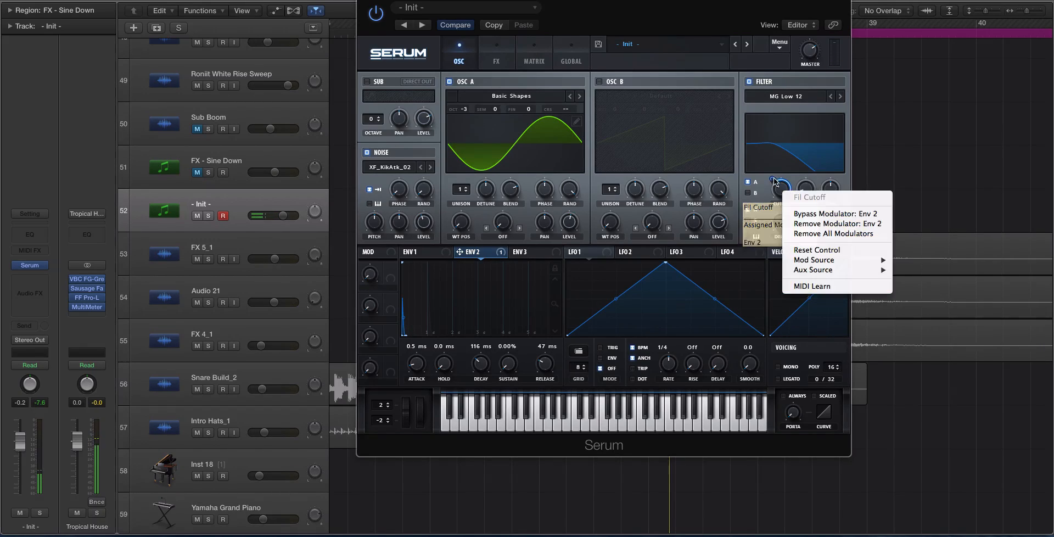
{"action": "left_click", "coordinate": [798, 209]}
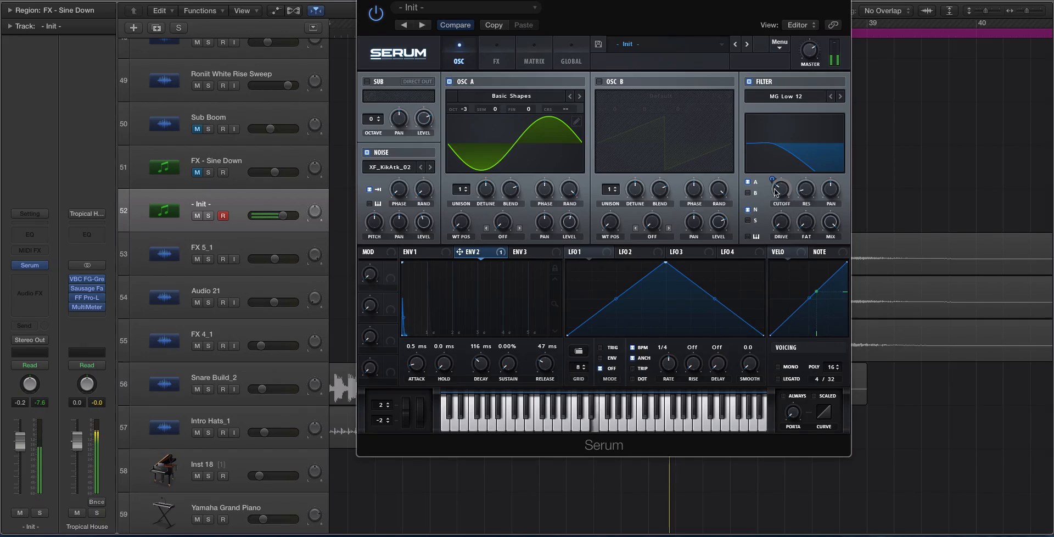
{"action": "right_click", "coordinate": [779, 188]}
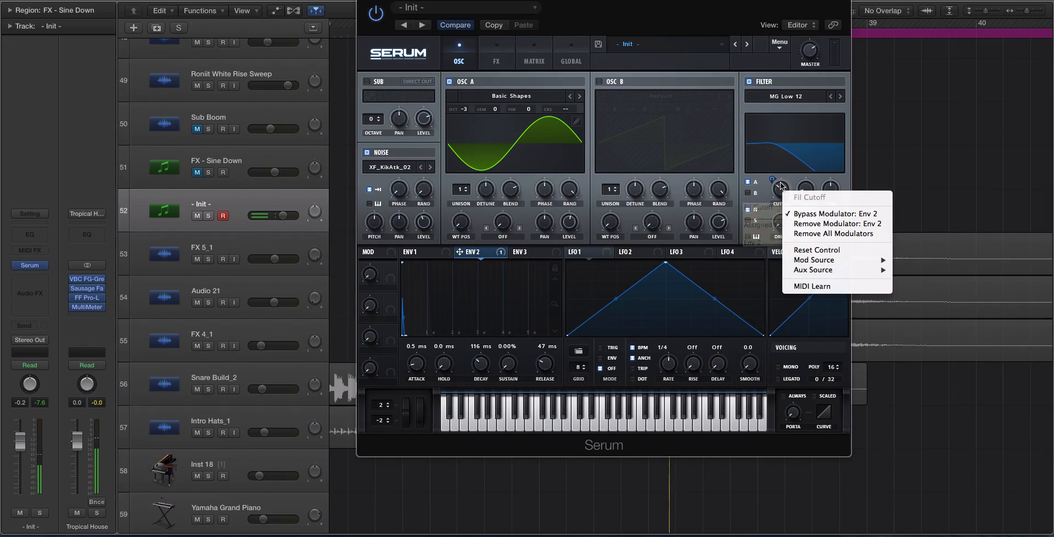
{"action": "left_click", "coordinate": [800, 209]}
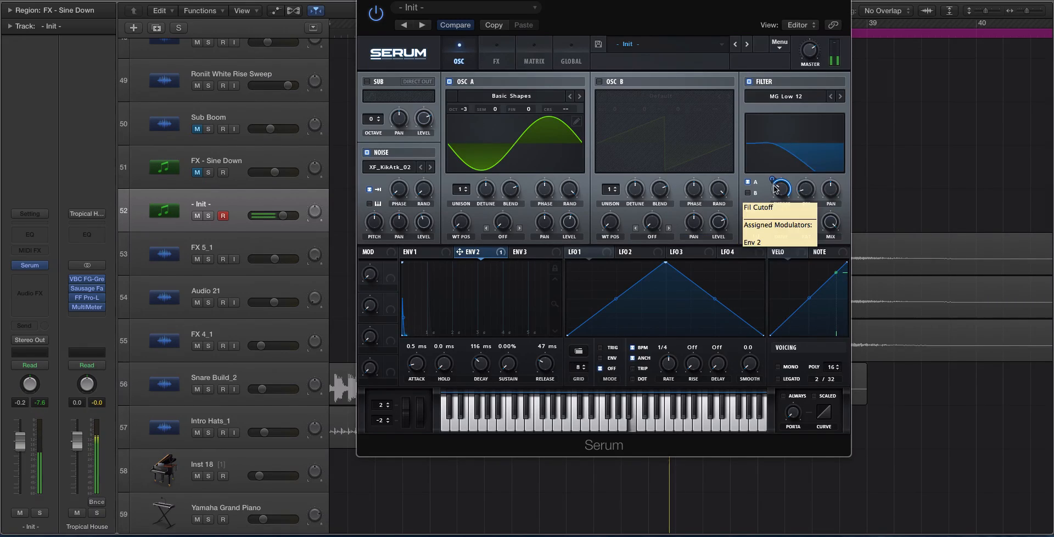
Fine-tune the filter cutoff under the Env 2 modulation and review its amount in the modulation matrix.
{"action": "mouse_move", "coordinate": [776, 187]}
{"action": "left_mouse_down"}
{"action": "mouse_move", "coordinate": [777, 145]}
{"action": "mouse_move", "coordinate": [776, 199]}
{"action": "mouse_move", "coordinate": [777, 175]}
{"action": "left_mouse_up"}
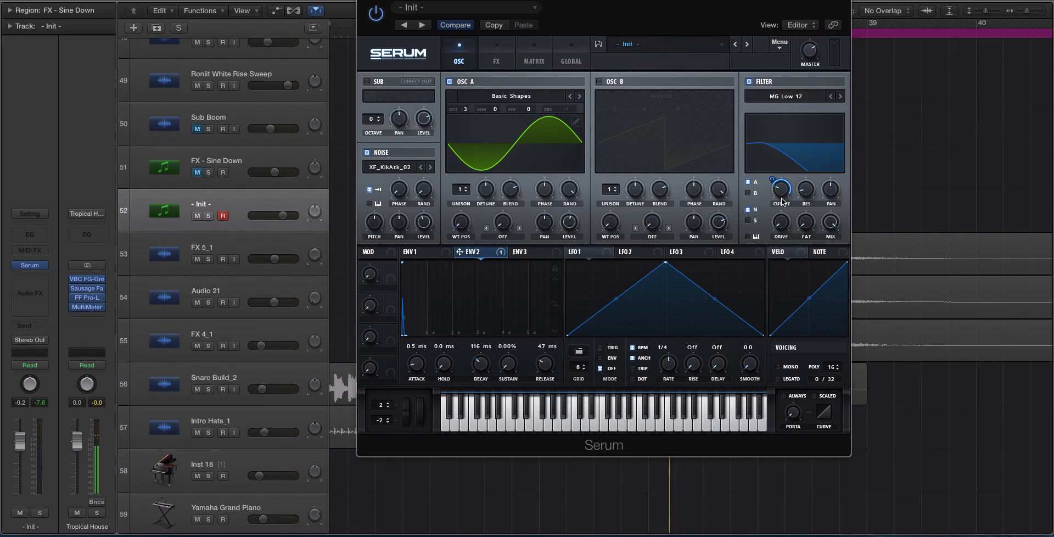
{"action": "left_click_drag", "start_coordinate": [784, 188], "coordinate": [782, 187]}
{"action": "left_click", "coordinate": [523, 49]}
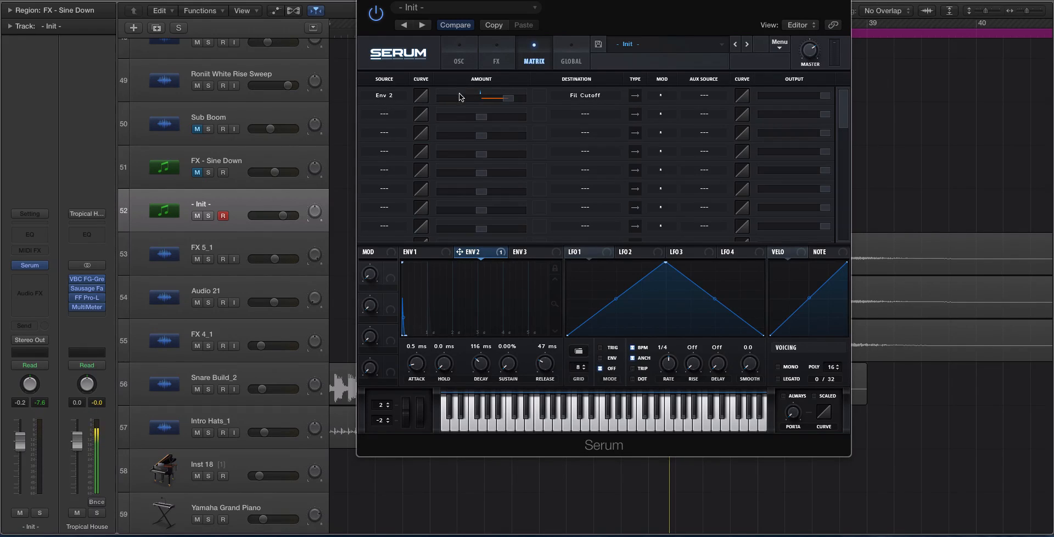
{"action": "left_click", "coordinate": [457, 51]}
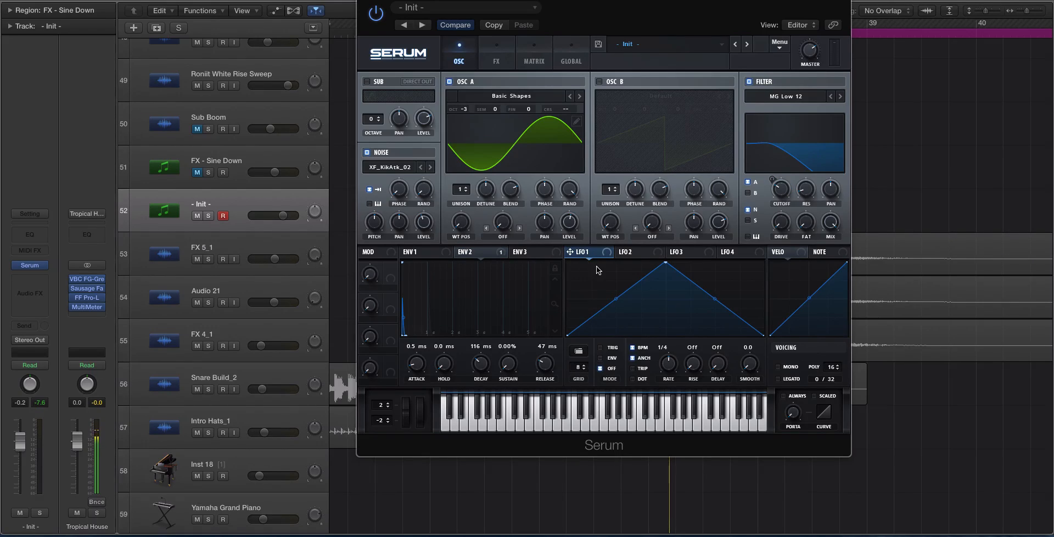
Set LFO 1 to ENV mode with a rate of one bar, and compare that with the FX - Sine Down region's length.
{"action": "left_click", "coordinate": [601, 358]}
{"action": "left_click_drag", "start_coordinate": [669, 366], "coordinate": [673, 394]}
{"action": "left_click_drag", "start_coordinate": [430, 1], "coordinate": [523, 288]}
{"action": "left_click_drag", "start_coordinate": [555, 209], "coordinate": [769, 241]}
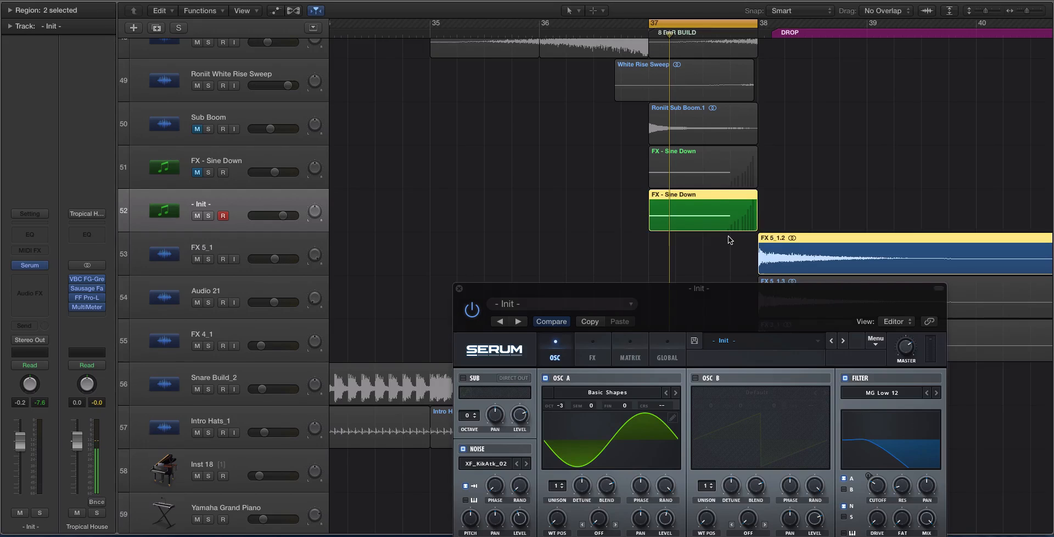
{"action": "scroll", "coordinate": [730, 237], "scroll_direction": "up", "scroll_amount": 10}
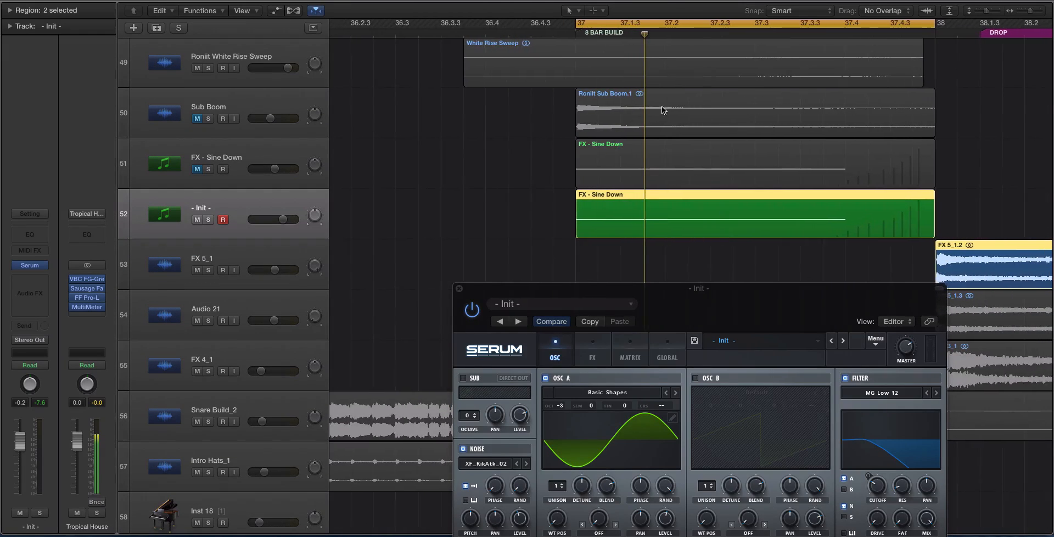
{"action": "scroll", "coordinate": [911, 160], "scroll_direction": "down", "scroll_amount": 3}
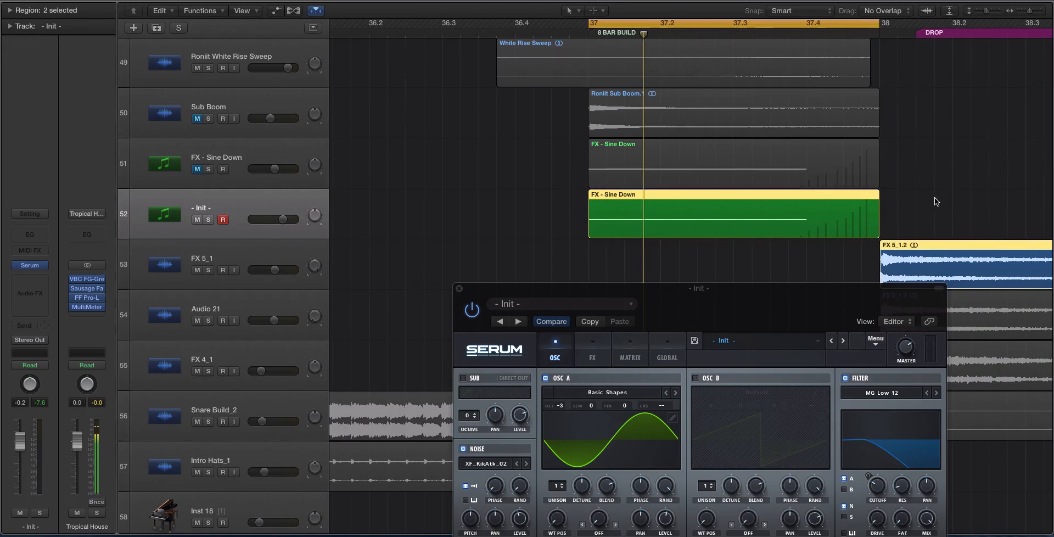
Reshape LFO 1 to start at its peak and fall to zero along a concave curve.
{"action": "left_click_drag", "start_coordinate": [841, 286], "coordinate": [797, 134]}
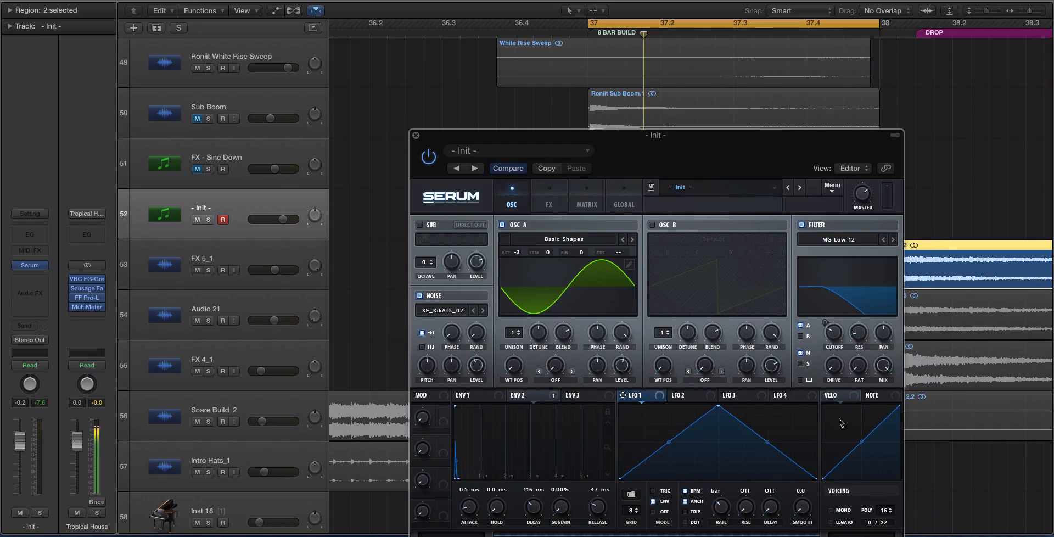
{"action": "left_click_drag", "start_coordinate": [695, 135], "coordinate": [661, 42]}
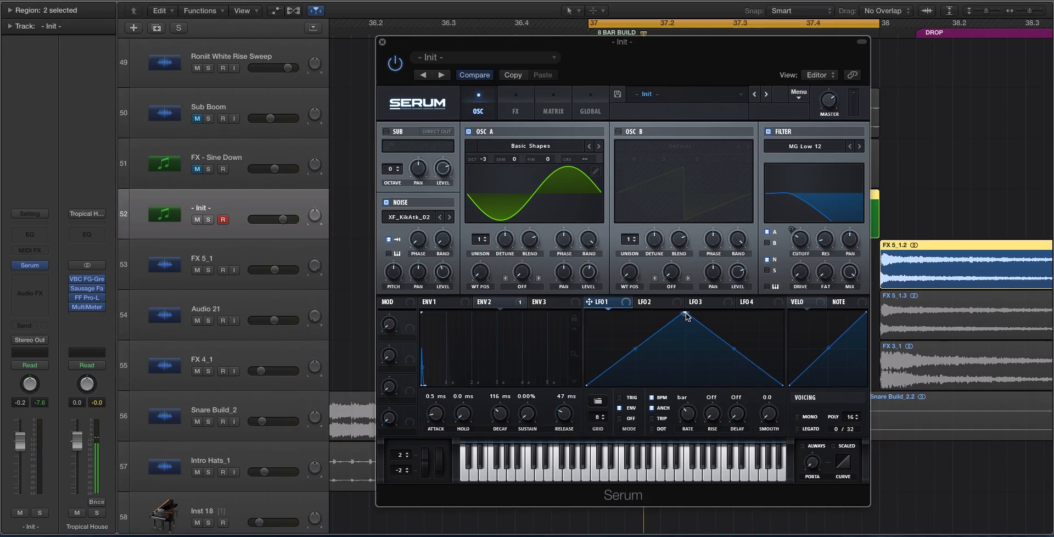
{"action": "left_click_drag", "start_coordinate": [686, 314], "coordinate": [580, 301]}
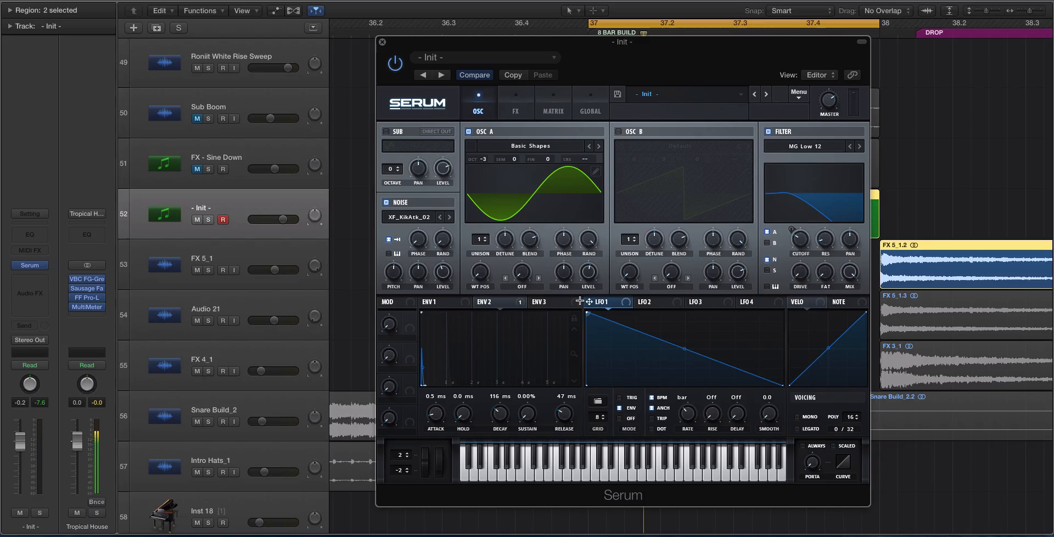
{"action": "left_click_drag", "start_coordinate": [684, 350], "coordinate": [686, 374]}
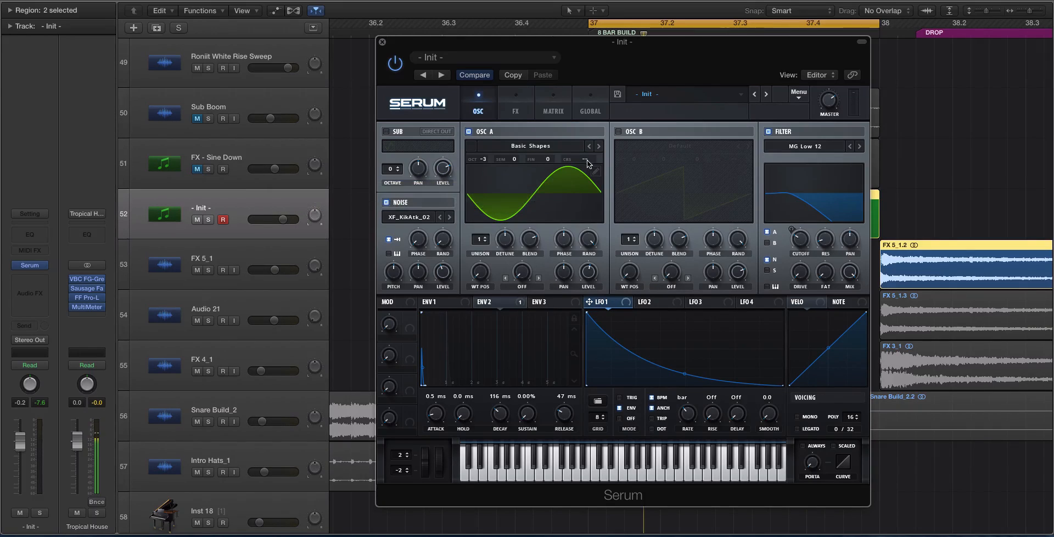
Assign LFO 1 to oscillator A's coarse pitch and review the assignment in the modulation matrix.
{"action": "left_click", "coordinate": [554, 111]}
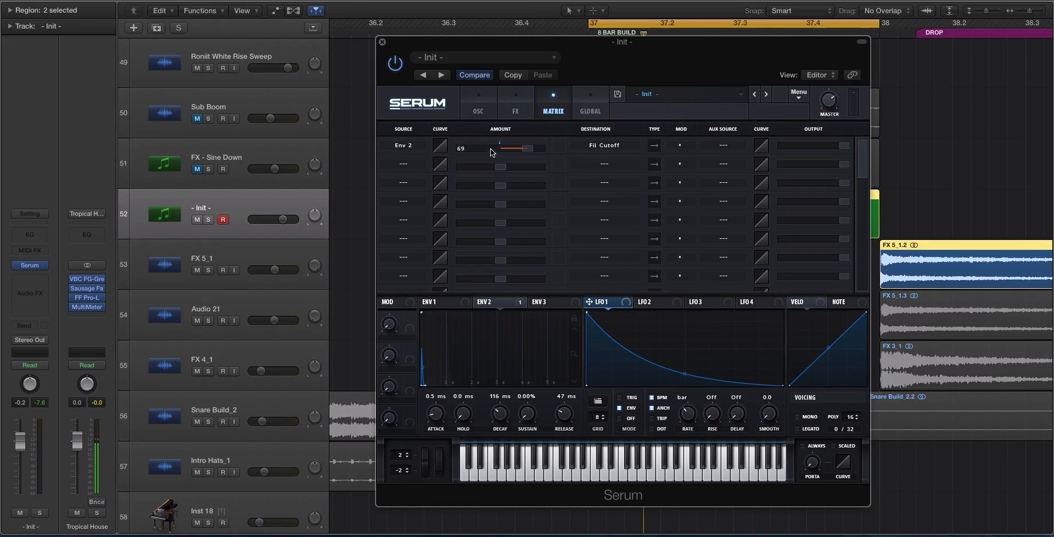
{"action": "left_click", "coordinate": [480, 110]}
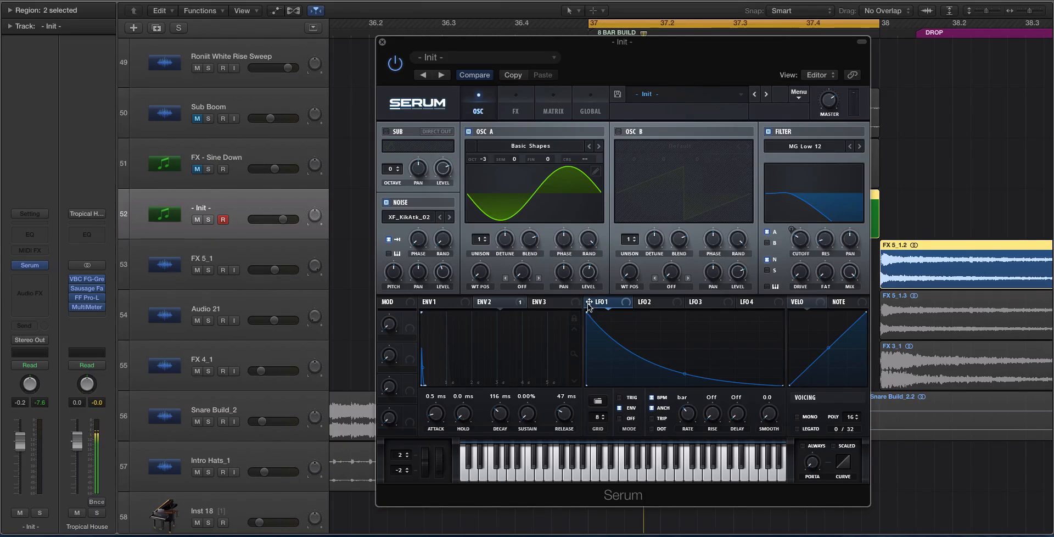
{"action": "left_click_drag", "start_coordinate": [589, 303], "coordinate": [586, 159]}
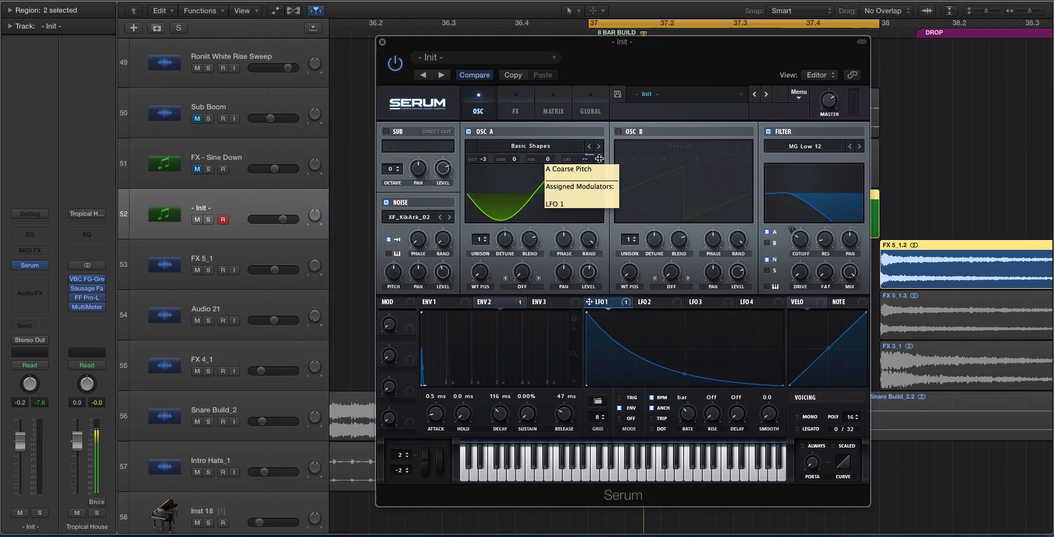
{"action": "left_click", "coordinate": [558, 101]}
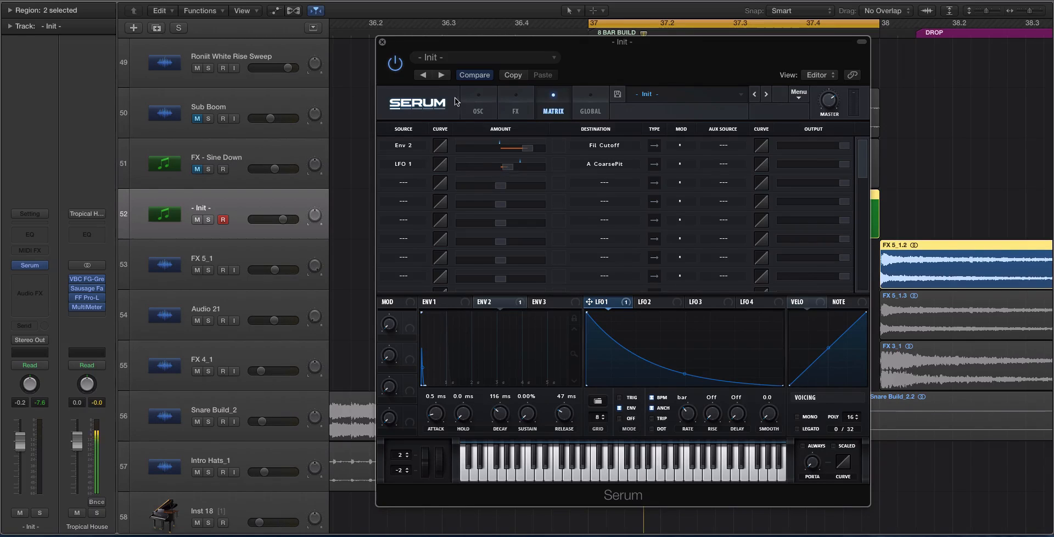
{"action": "left_click", "coordinate": [475, 104]}
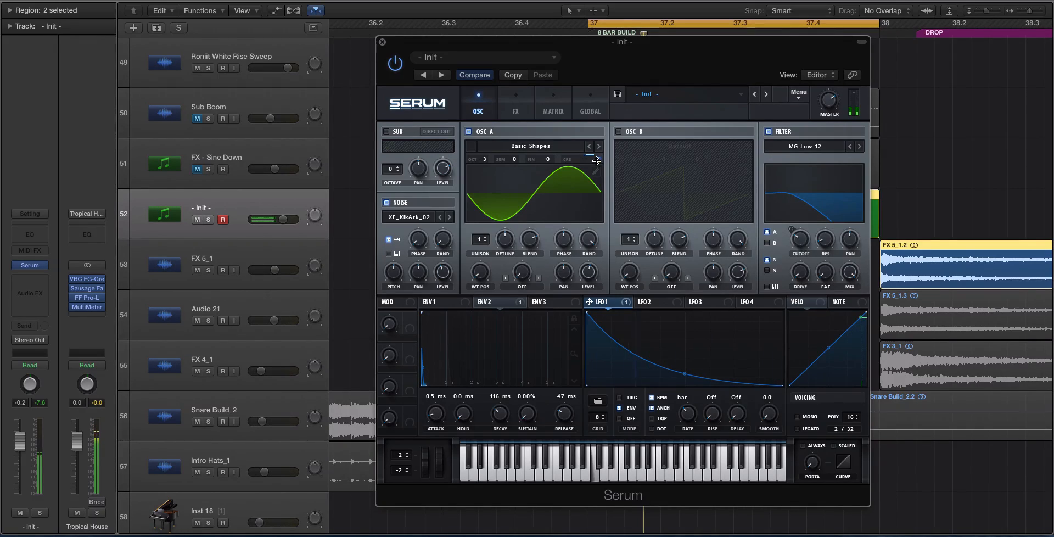
Readjust the filter cutoff slightly with Env 2 selected.
{"action": "left_click", "coordinate": [796, 240]}
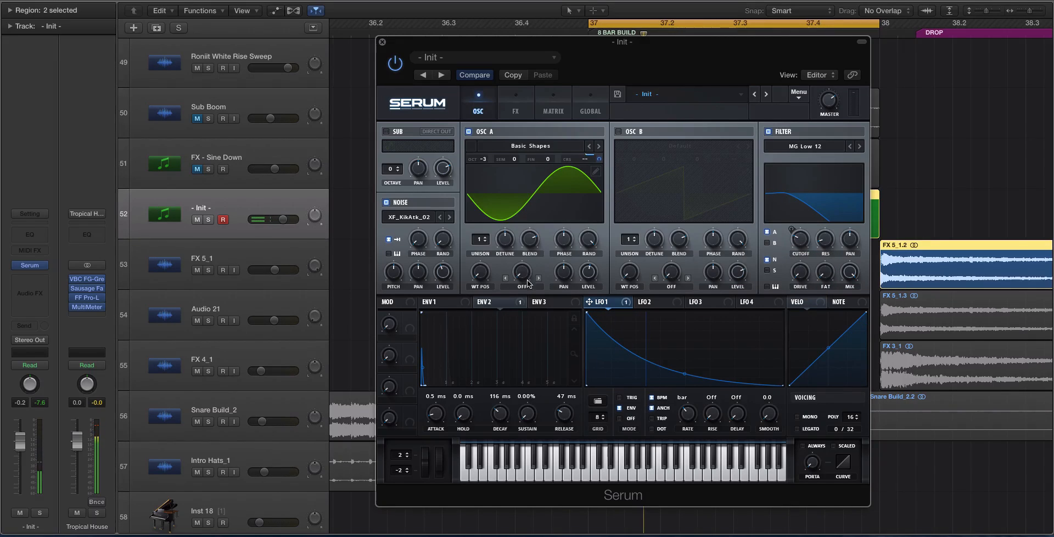
{"action": "left_click", "coordinate": [486, 301]}
{"action": "left_click_drag", "start_coordinate": [793, 243], "coordinate": [799, 251]}
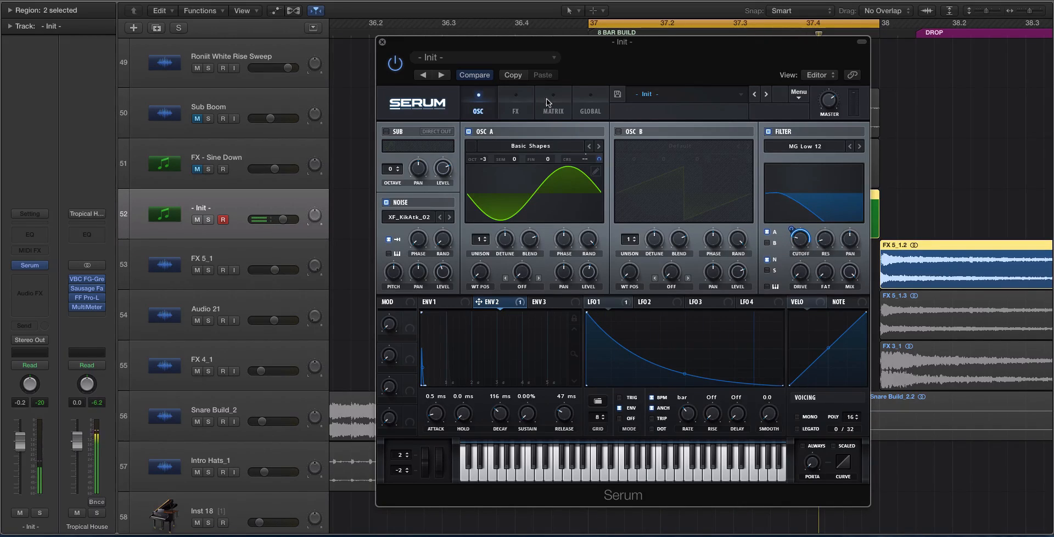
Add a Diode 1 distortion to the effects rack and adjust its drive and mix.
{"action": "left_click", "coordinate": [515, 105]}
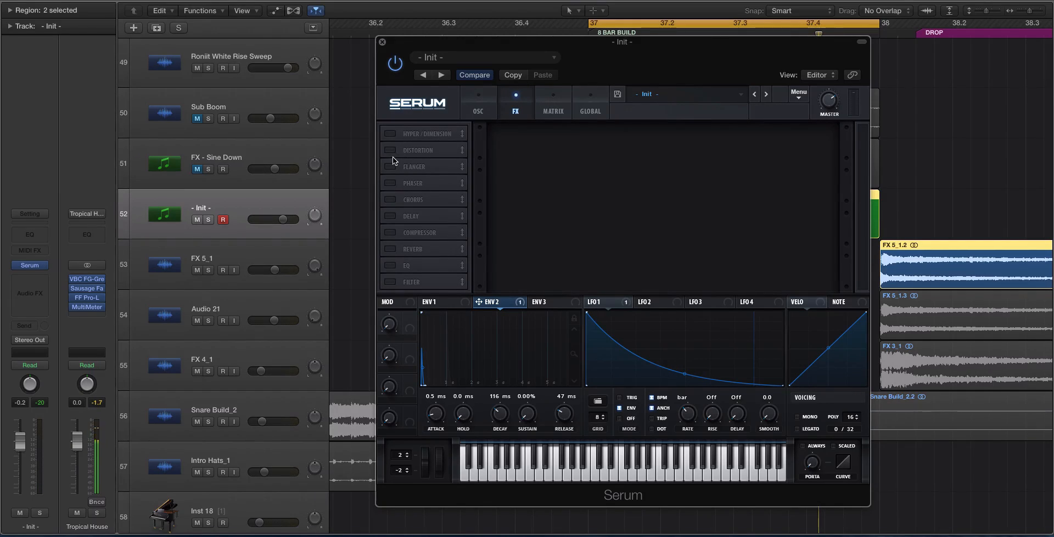
{"action": "left_click", "coordinate": [422, 151]}
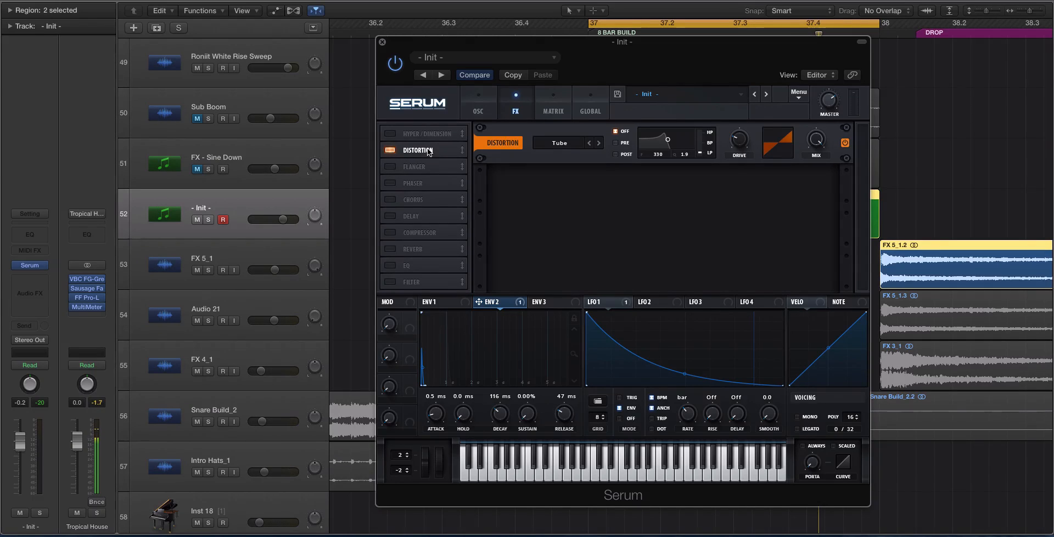
{"action": "left_click", "coordinate": [559, 143]}
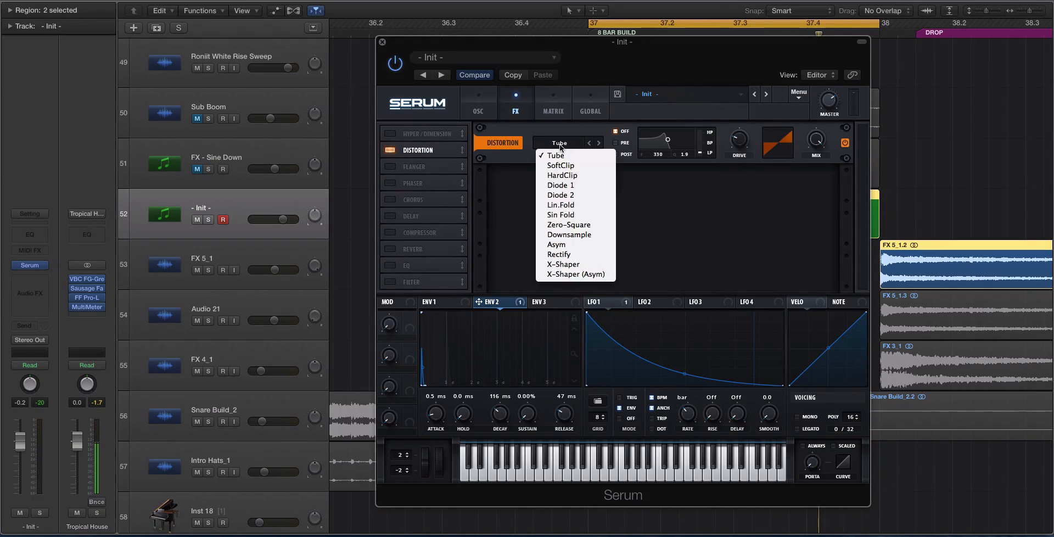
{"action": "left_click", "coordinate": [595, 185]}
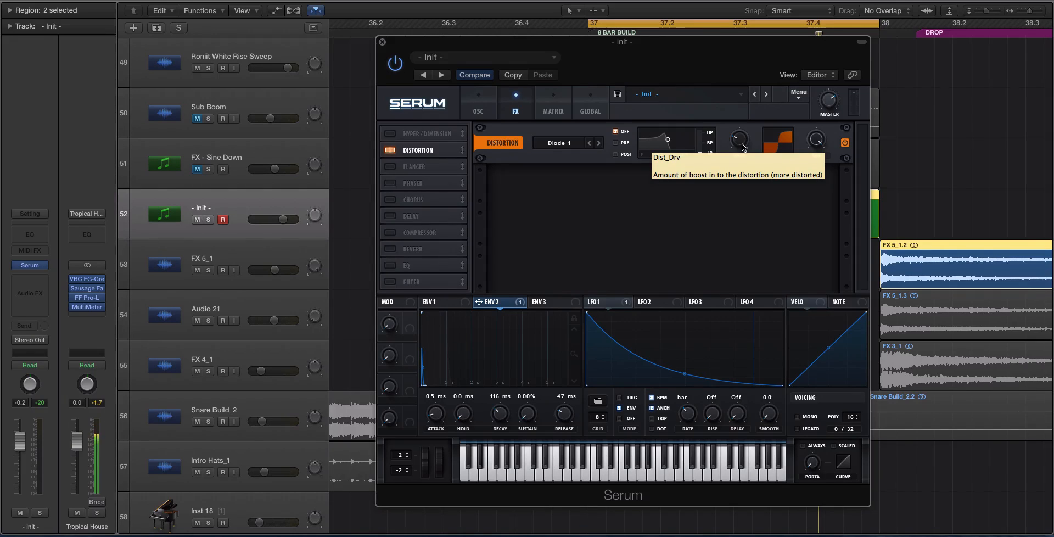
{"action": "left_click_drag", "start_coordinate": [743, 148], "coordinate": [739, 154]}
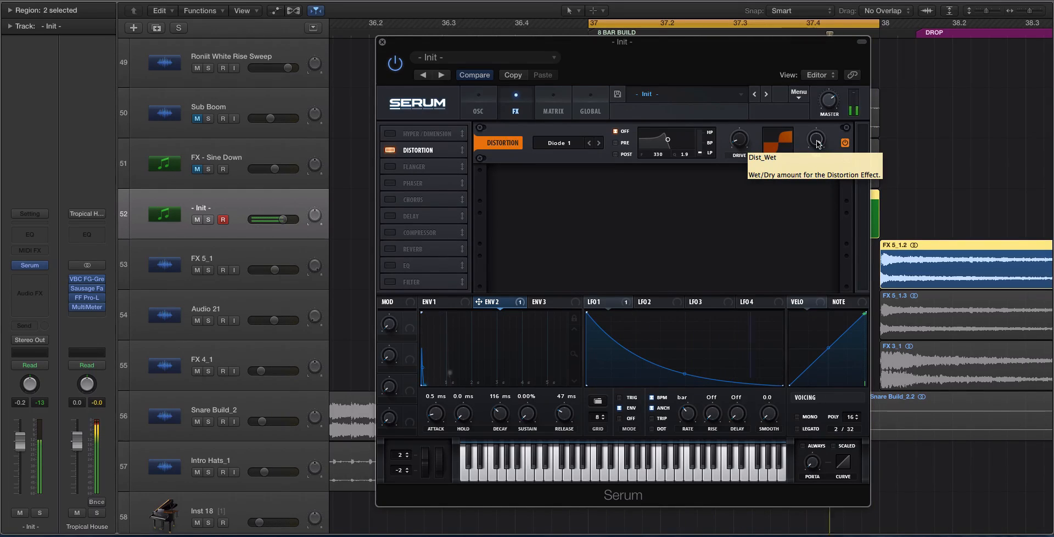
{"action": "left_click_drag", "start_coordinate": [817, 144], "coordinate": [816, 216]}
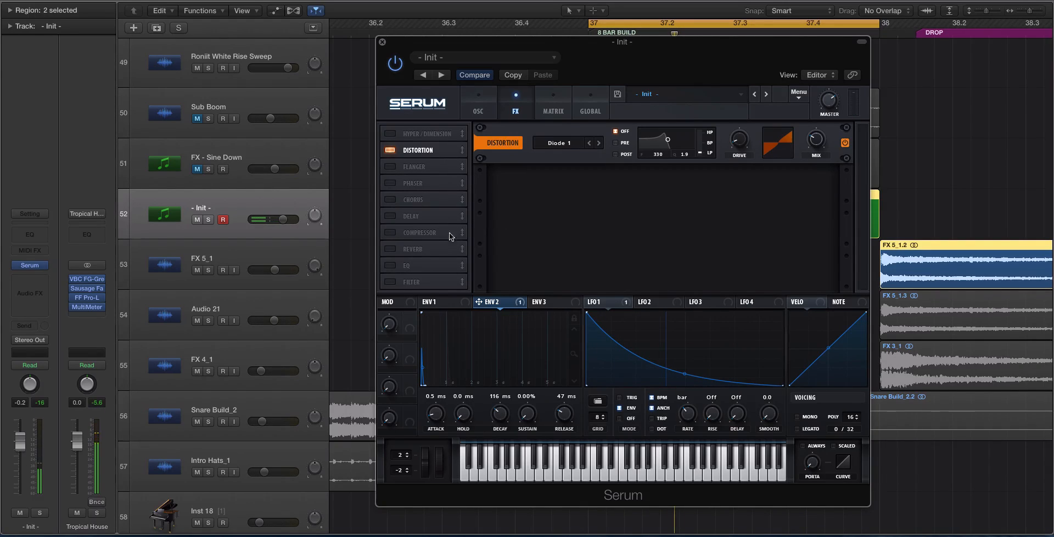
Enable the reverb and EQ effects and reorder them directly after the distortion.
{"action": "left_click", "coordinate": [393, 249]}
{"action": "left_click", "coordinate": [392, 266]}
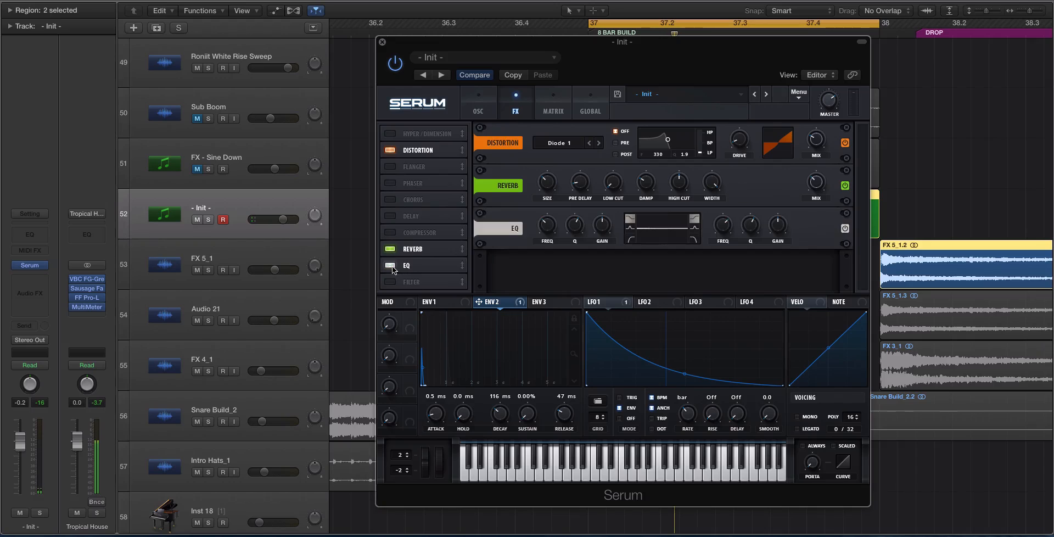
{"action": "left_click_drag", "start_coordinate": [421, 250], "coordinate": [419, 170]}
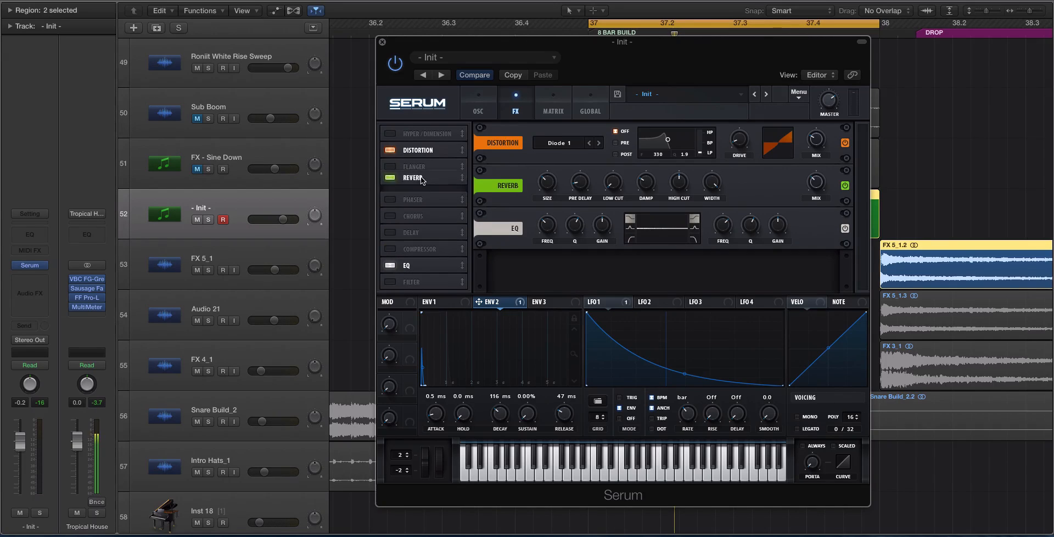
{"action": "left_click_drag", "start_coordinate": [420, 264], "coordinate": [414, 181]}
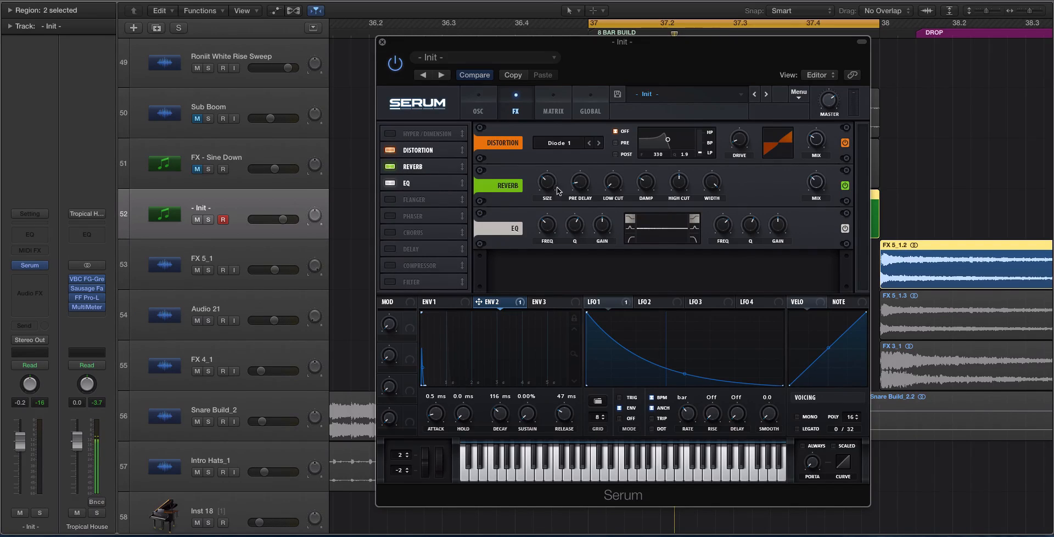
Adjust the reverb's size, high cut and wet/dry mix.
{"action": "left_click_drag", "start_coordinate": [558, 191], "coordinate": [582, 194]}
{"action": "left_click_drag", "start_coordinate": [680, 185], "coordinate": [690, 195]}
{"action": "left_click_drag", "start_coordinate": [813, 186], "coordinate": [810, 209]}
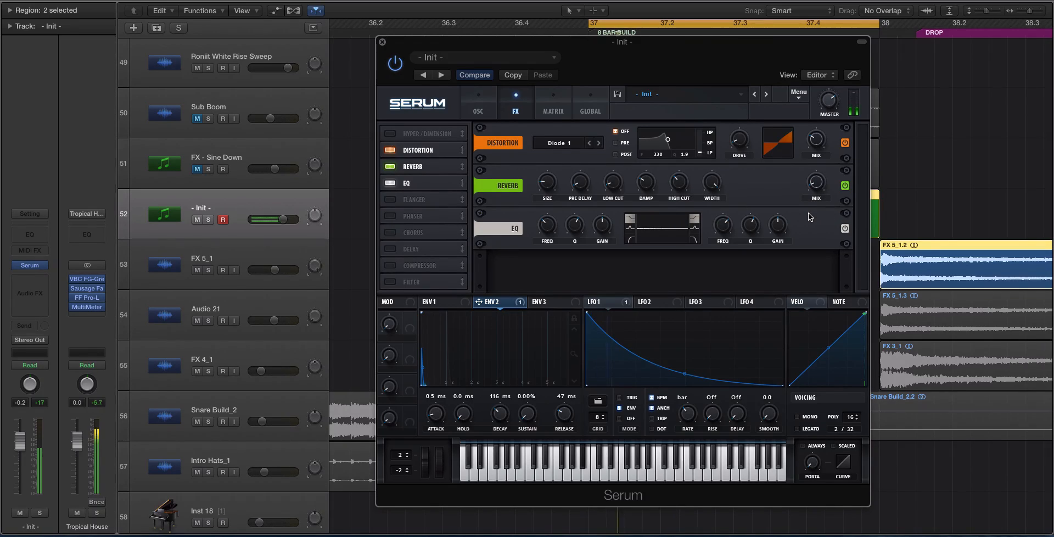
{"action": "mouse_move", "coordinate": [816, 182]}
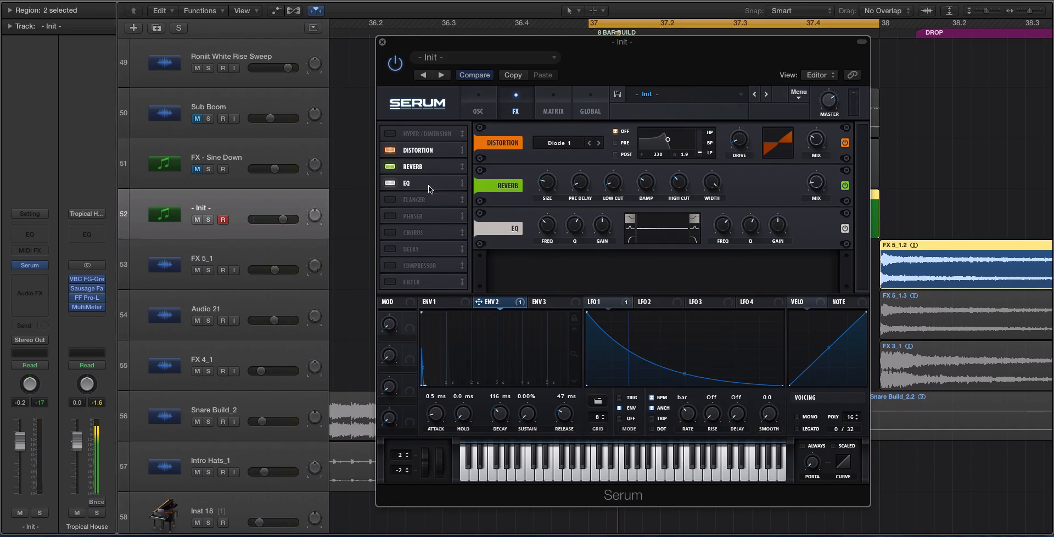
Adjust the EQ's low-band gain and set its high-band gain to -1.0 dB.
{"action": "left_click", "coordinate": [549, 224]}
{"action": "left_click", "coordinate": [575, 230]}
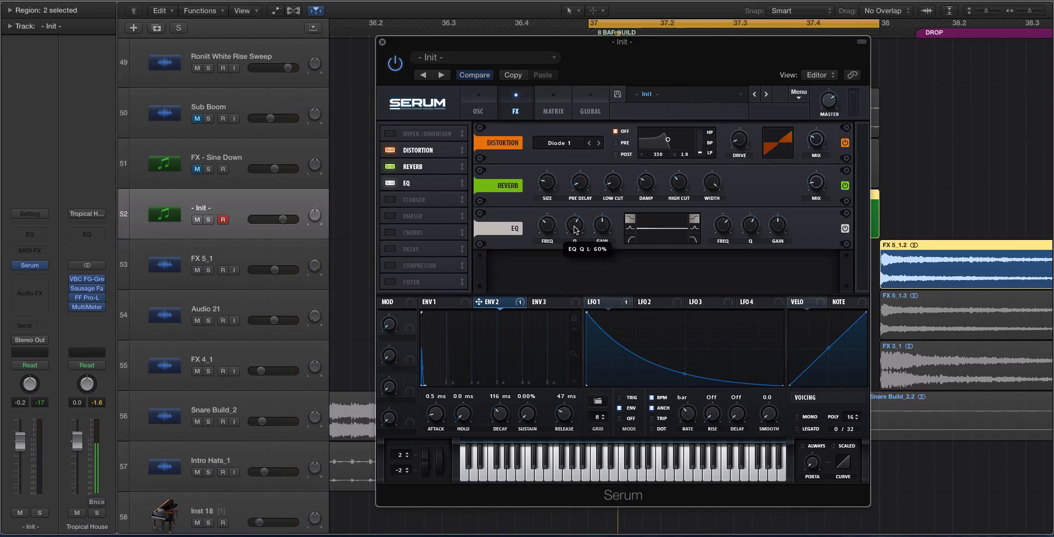
{"action": "mouse_move", "coordinate": [608, 223]}
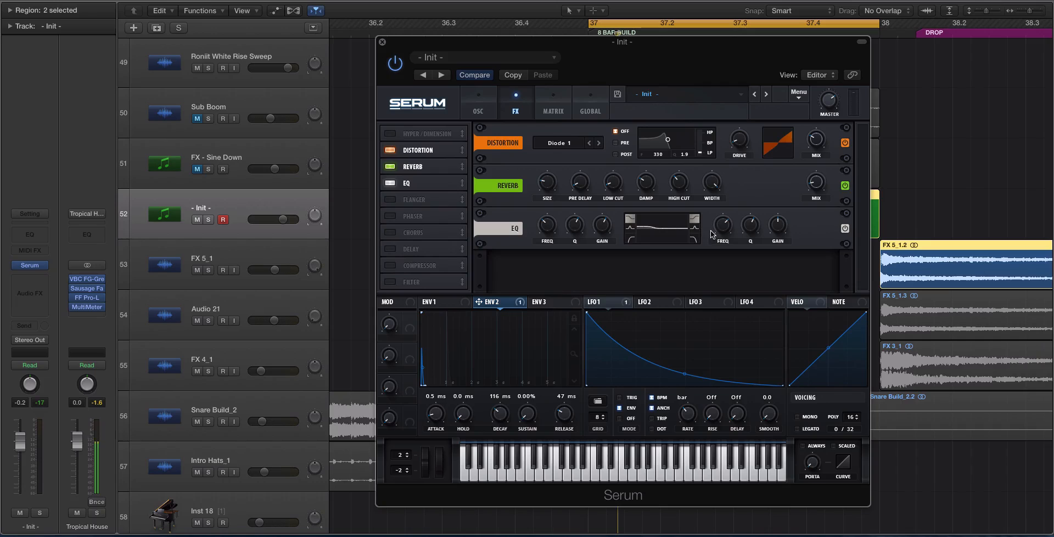
{"action": "mouse_move", "coordinate": [782, 230]}
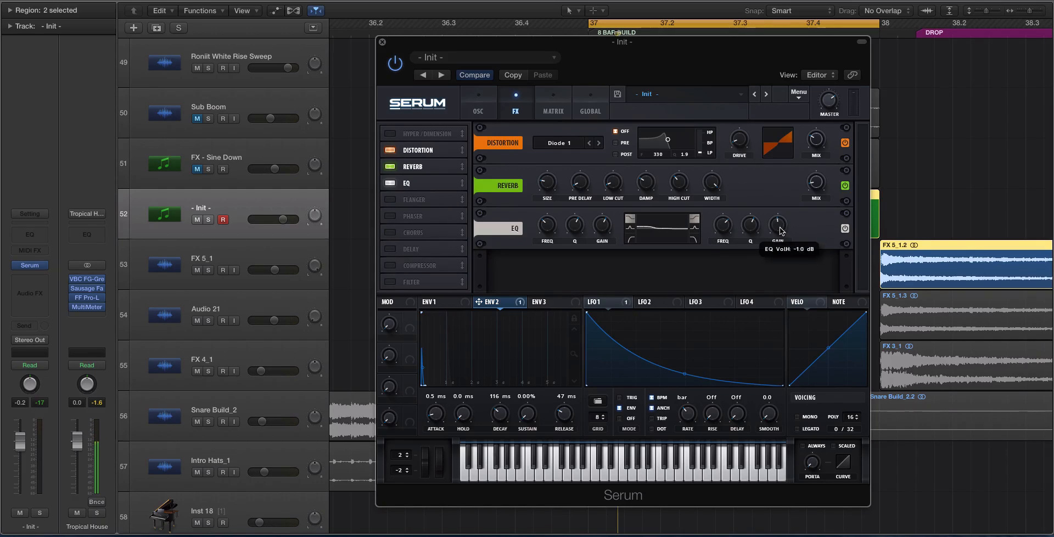
Audition the effects chain and set the filter cutoff to about 24 Hz.
{"action": "key", "text": "space"}
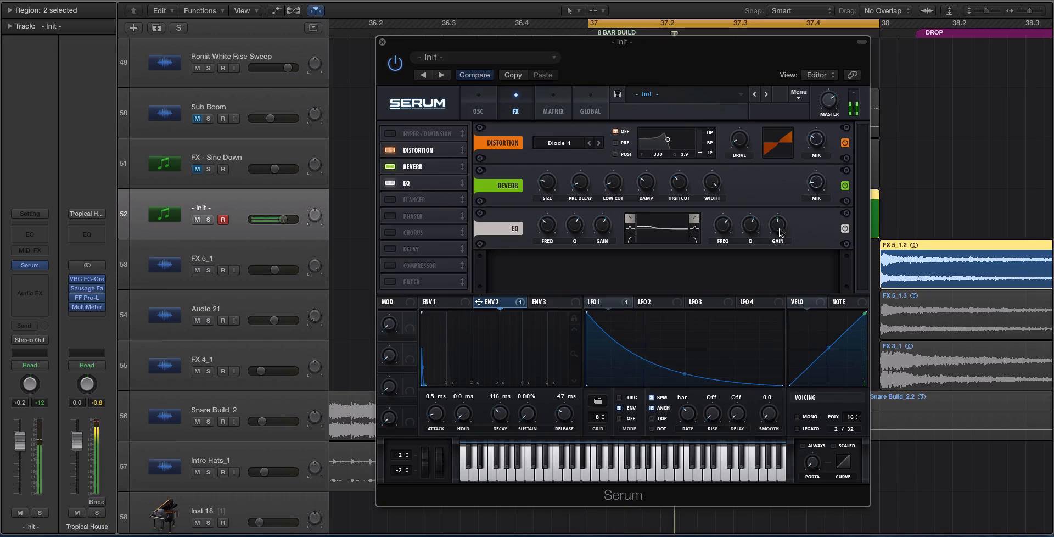
{"action": "key", "text": "space"}
{"action": "left_click", "coordinate": [490, 99]}
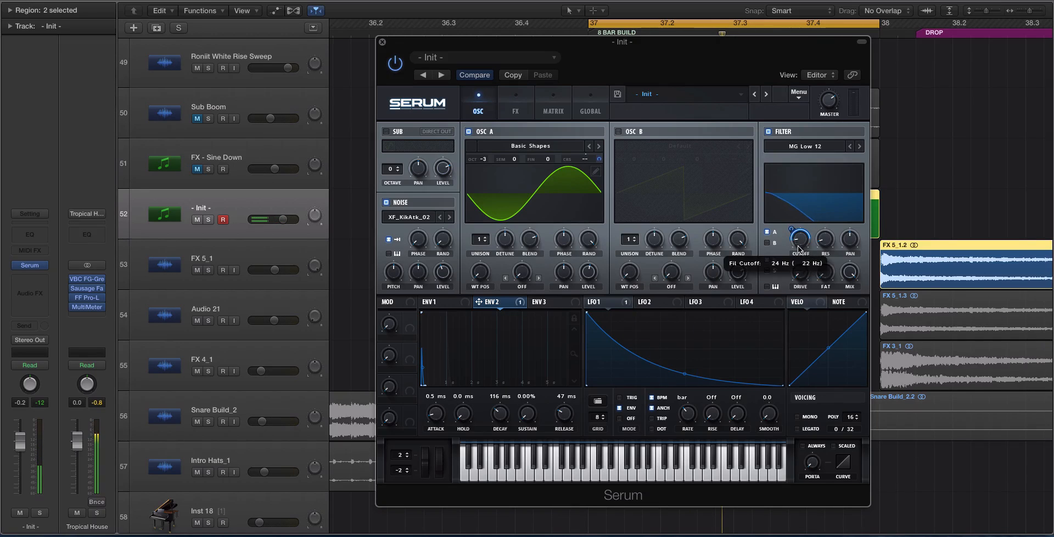
{"action": "key", "text": "space"}
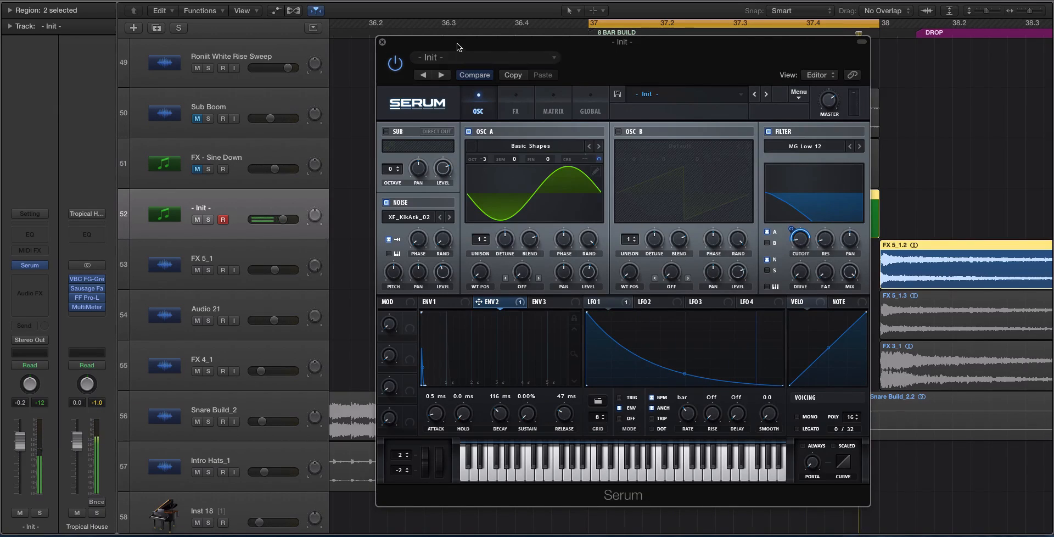
Turn off solo mode and close the Serum window to reveal the arrangement.
{"action": "left_click_drag", "start_coordinate": [466, 44], "coordinate": [397, 36]}
{"action": "key", "text": "super+Down"}
{"action": "key", "text": "super+Down"}
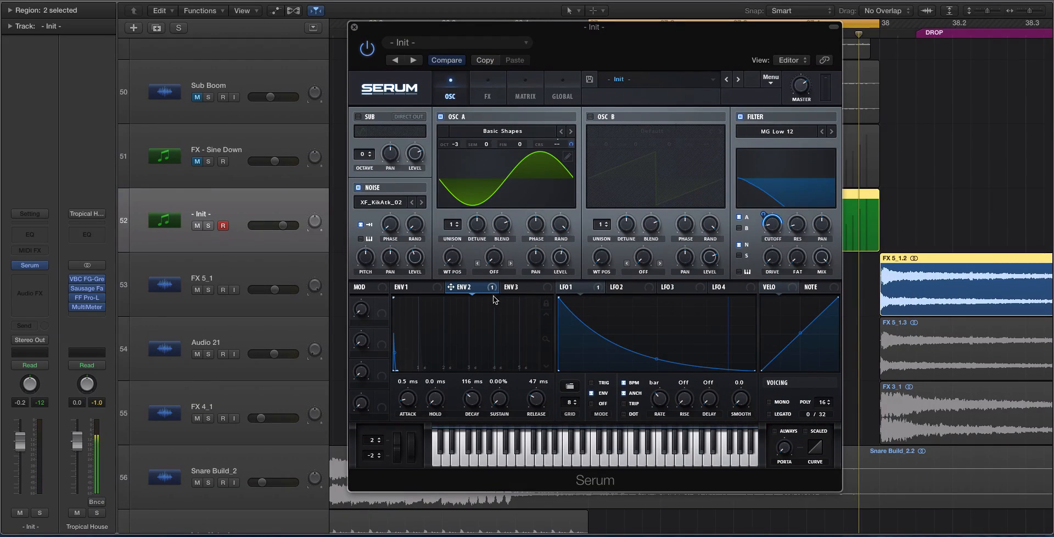
{"action": "key", "text": "super+a"}
{"action": "left_click", "coordinate": [355, 27]}
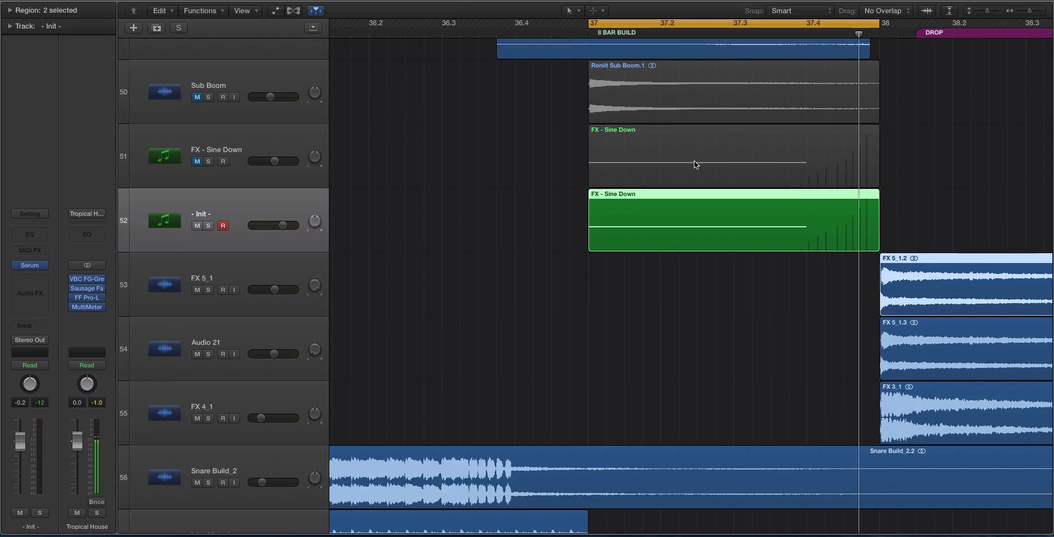
Extend the cycle range so it runs from bar 35 past bar 39, covering the build and drop.
{"action": "key", "text": "super+Left"}
{"action": "key", "text": "super+Left"}
{"action": "key", "text": "super+Left"}
{"action": "key", "text": "super+Up"}
{"action": "key", "text": "super+Up"}
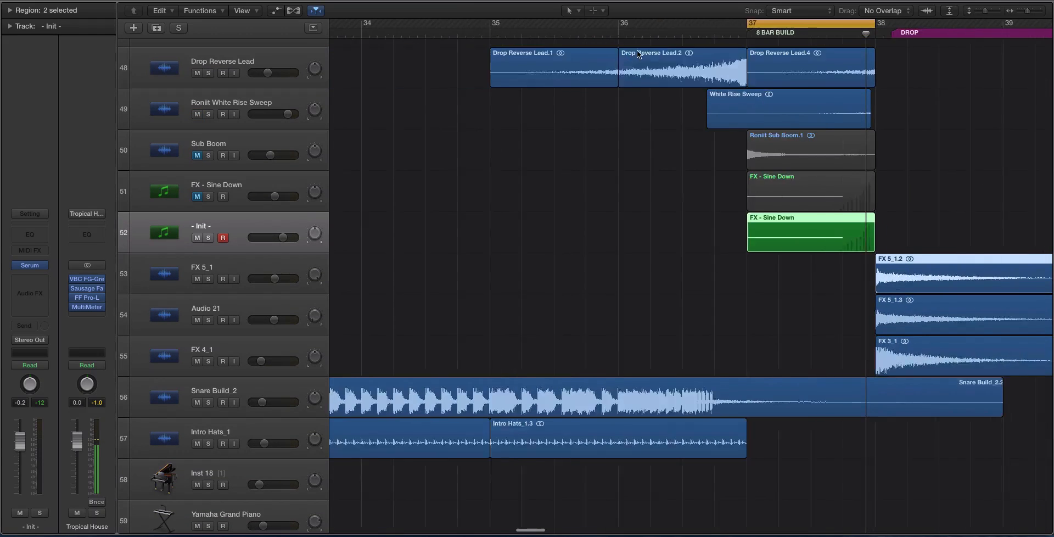
{"action": "key", "text": "super+Left"}
{"action": "key", "text": "super+Left"}
{"action": "left_click_drag", "start_coordinate": [845, 26], "coordinate": [690, 26]}
{"action": "left_click_drag", "start_coordinate": [923, 26], "coordinate": [1051, 29]}
Play the build with the full mix and set the -Init- track volume to 0.0 dB.
{"action": "key", "text": "space"}
{"action": "left_click_drag", "start_coordinate": [274, 238], "coordinate": [283, 215]}
{"action": "key", "text": "super+Down"}
{"action": "key", "text": "super+Right"}
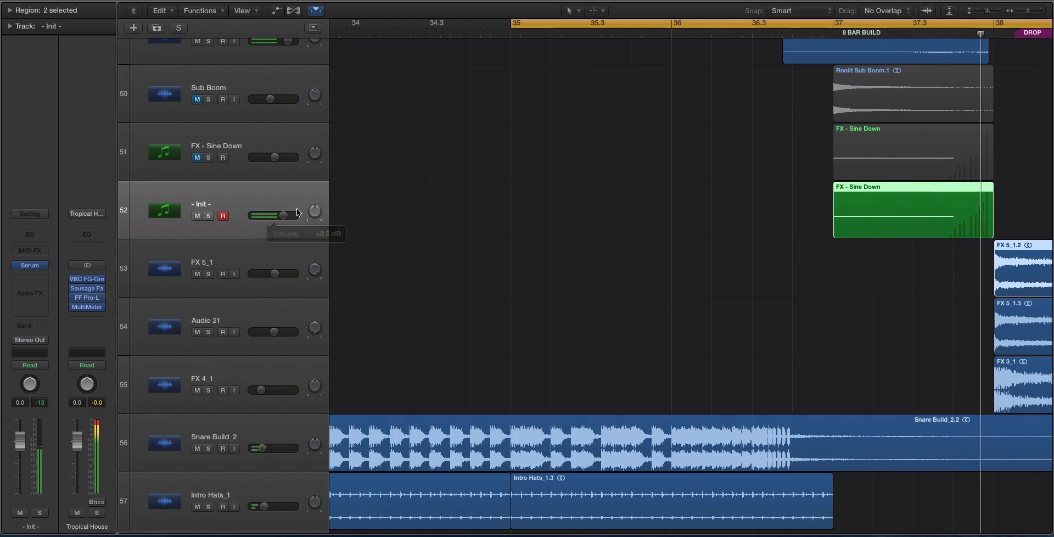
{"action": "scroll", "coordinate": [591, 239], "scroll_direction": "left", "scroll_amount": 3}
{"action": "scroll", "coordinate": [555, 170], "scroll_direction": "left", "scroll_amount": 5}
Replay the build into the drop and raise the -Init- track volume to 4.0 dB.
{"action": "key", "text": "space"}
{"action": "key", "text": "space"}
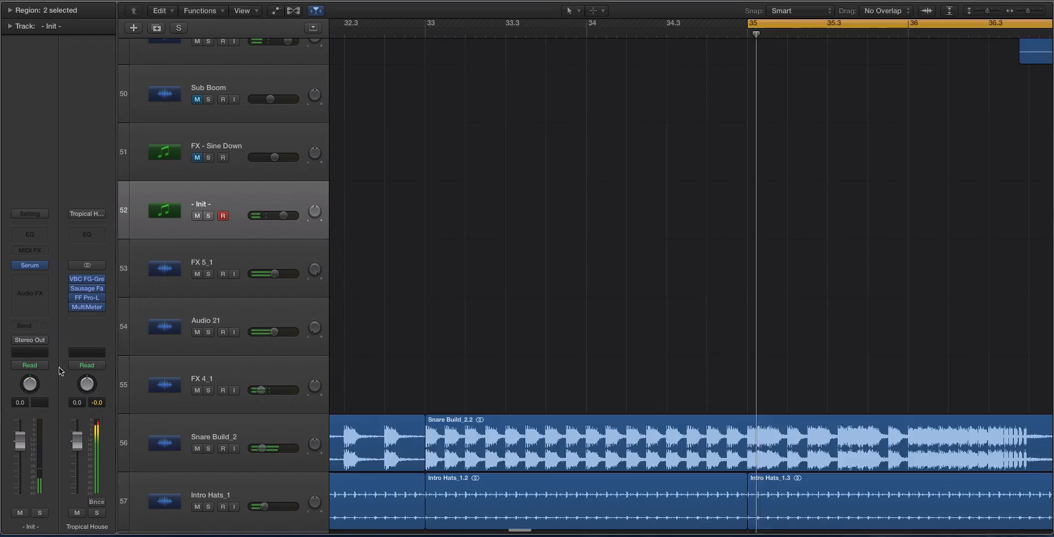
{"action": "scroll", "coordinate": [327, 212], "scroll_direction": "left", "scroll_amount": 4}
{"action": "scroll", "coordinate": [454, 234], "scroll_direction": "right", "scroll_amount": 8}
{"action": "scroll", "coordinate": [453, 237], "scroll_direction": "right", "scroll_amount": 2}
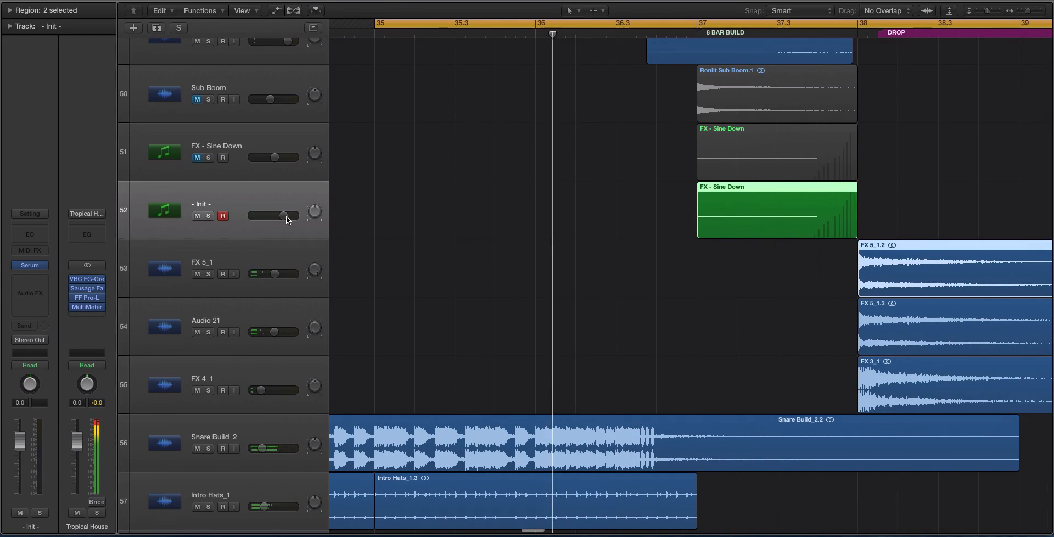
{"action": "left_click_drag", "start_coordinate": [284, 215], "coordinate": [300, 216]}
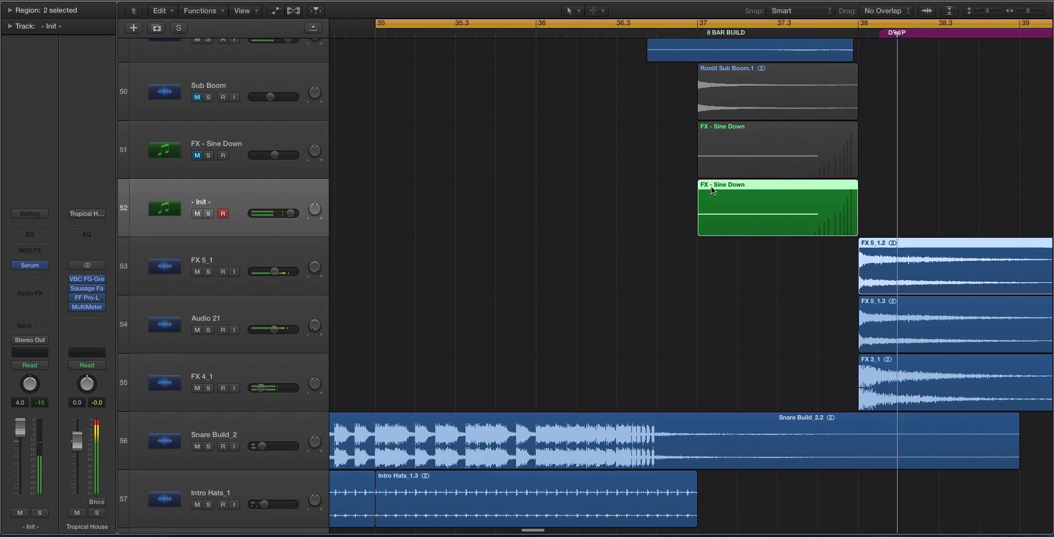
Turn off the cycle range and solo the FX - Sine Down region on the -Init- track.
{"action": "scroll", "coordinate": [711, 187], "scroll_direction": "down", "scroll_amount": 2}
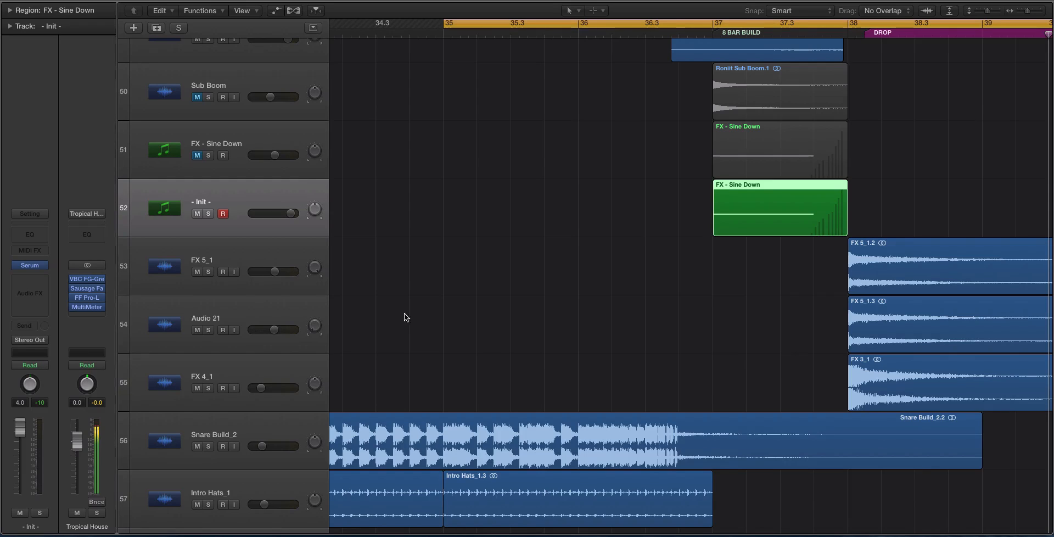
{"action": "left_click", "coordinate": [708, 24]}
{"action": "left_click", "coordinate": [715, 33]}
{"action": "key", "text": "ctrl+s"}
Audition the soloed region, set the -Init- track volume to 3.5 dB and review its Serum patch.
{"action": "key", "text": "space"}
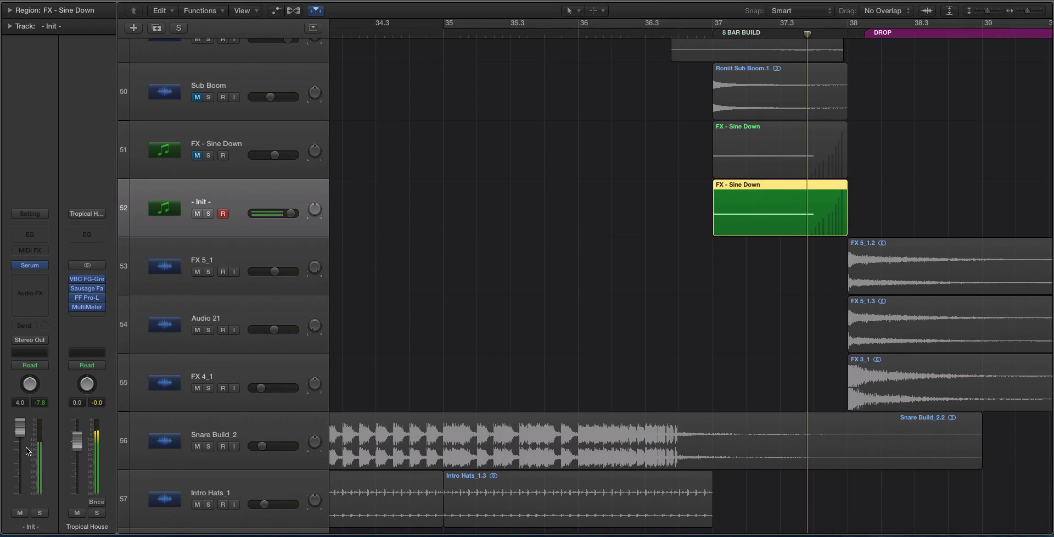
{"action": "left_click", "coordinate": [31, 266]}
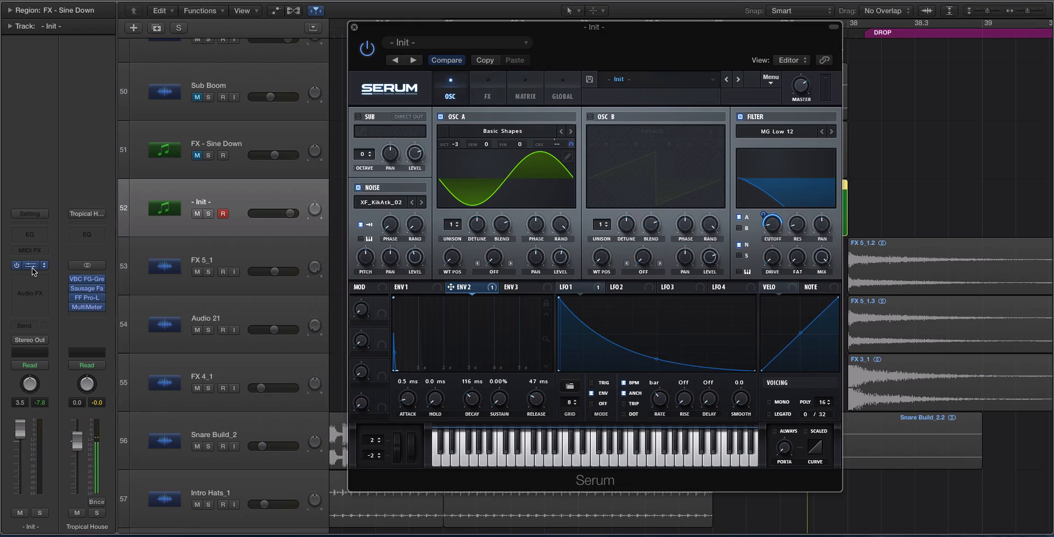
{"action": "left_click", "coordinate": [354, 27]}
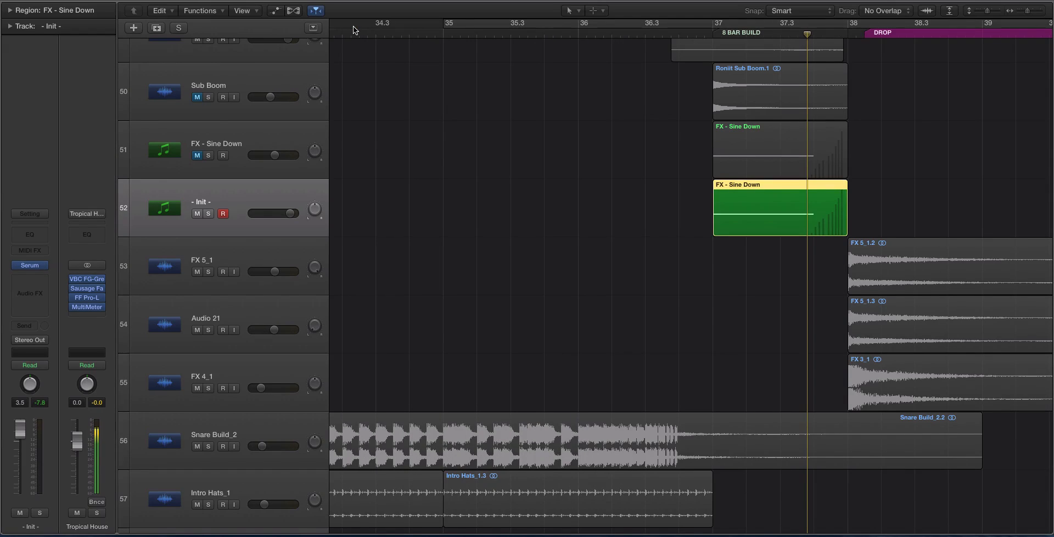